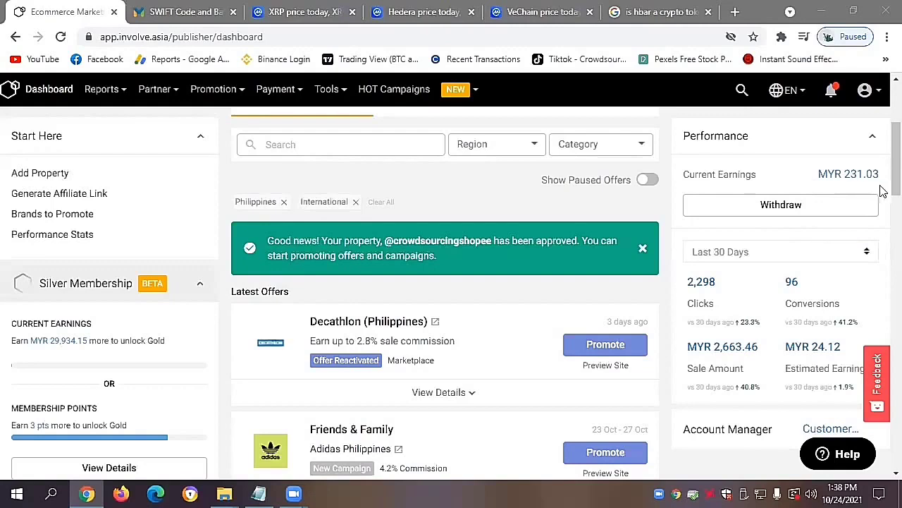
# Open the withdrawal summary for the current earnings and review the withdrawal amount.
pyautogui.click(783, 205)
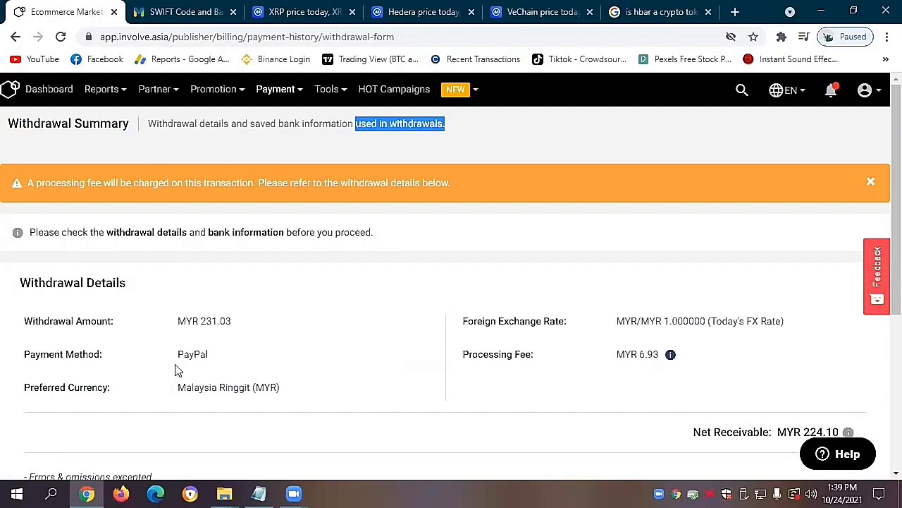
pyautogui.click(533, 260)
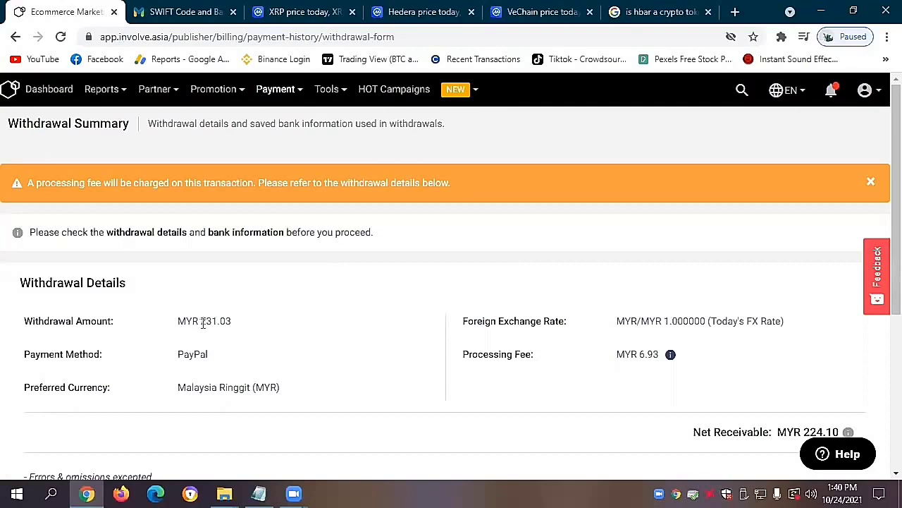
pyautogui.moveTo(202, 321); pyautogui.dragTo(229, 322)
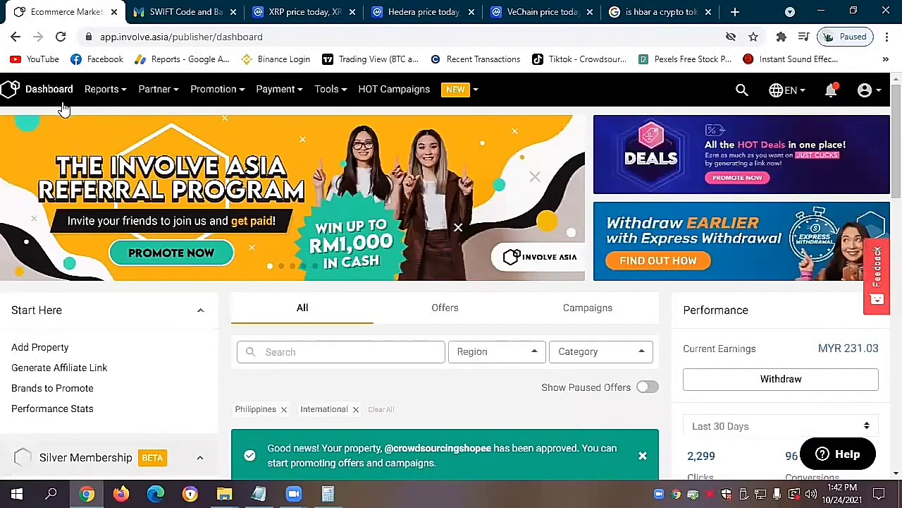
# Open My Earnings Overview and go from its withdrawal criteria to the payment details form.
pyautogui.moveTo(297, 94)
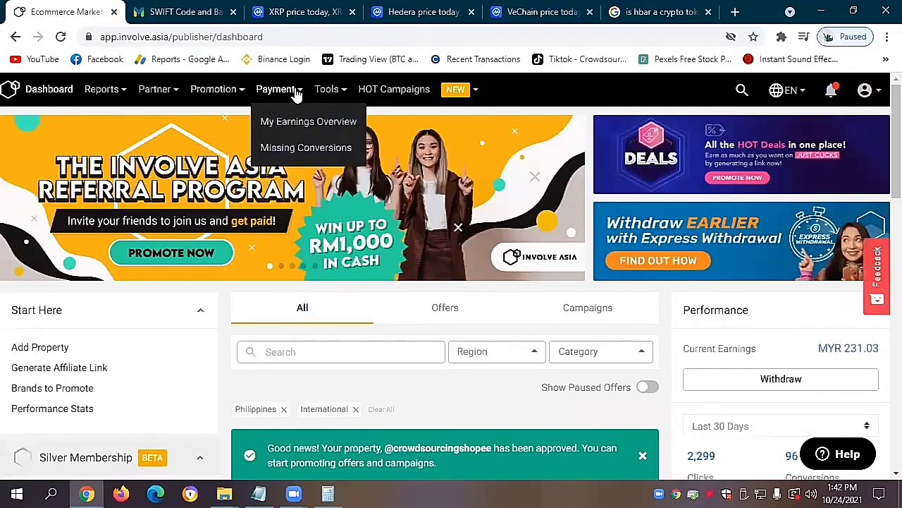
pyautogui.click(330, 125)
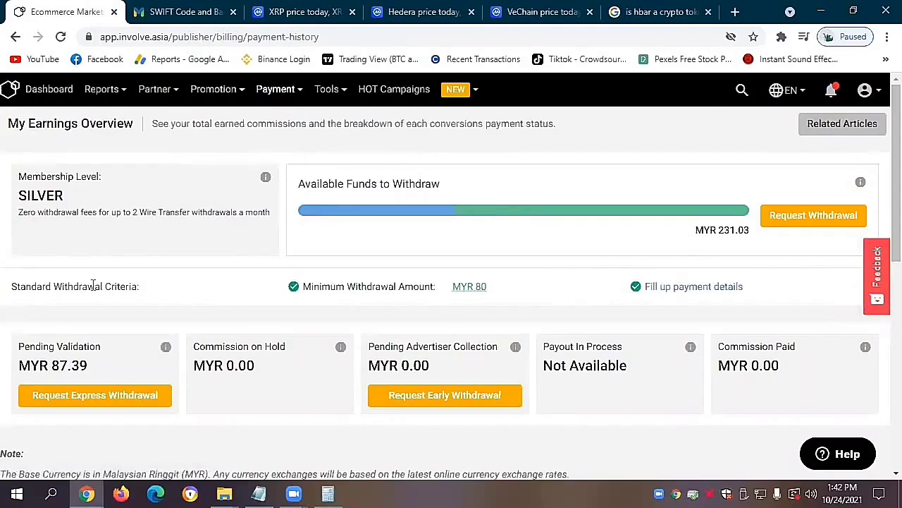
pyautogui.click(693, 287)
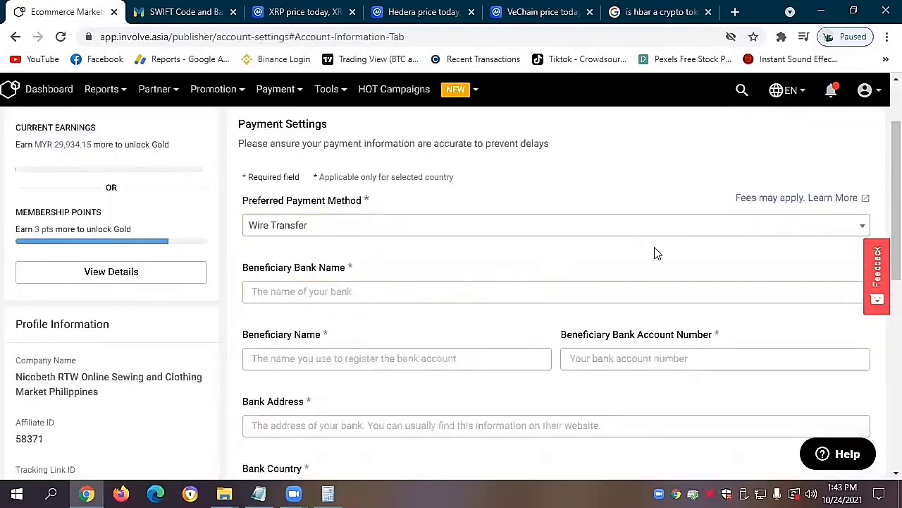
# Open the help article on payment fees and read the Wire Transfer withdrawal rules for Silver members.
pyautogui.click(803, 202)
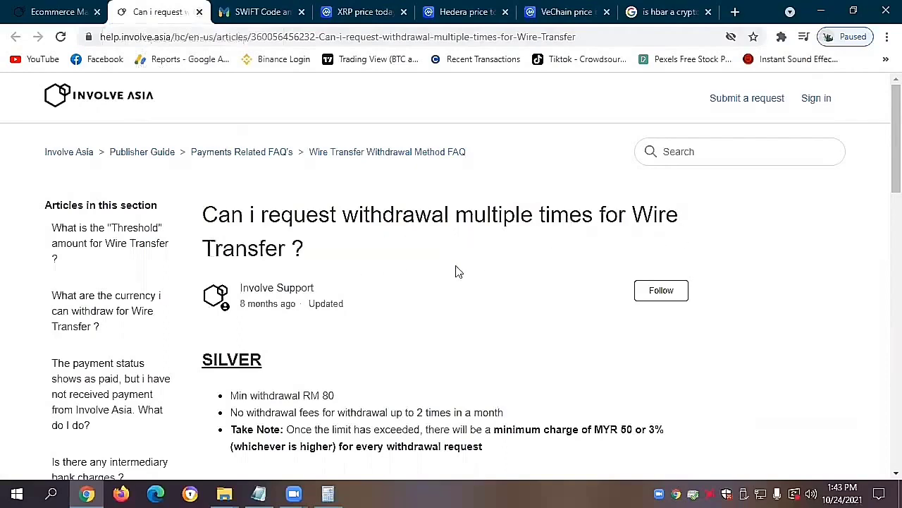
pyautogui.scroll(-1, 468, 287)
pyautogui.scroll(-3, 469, 287)
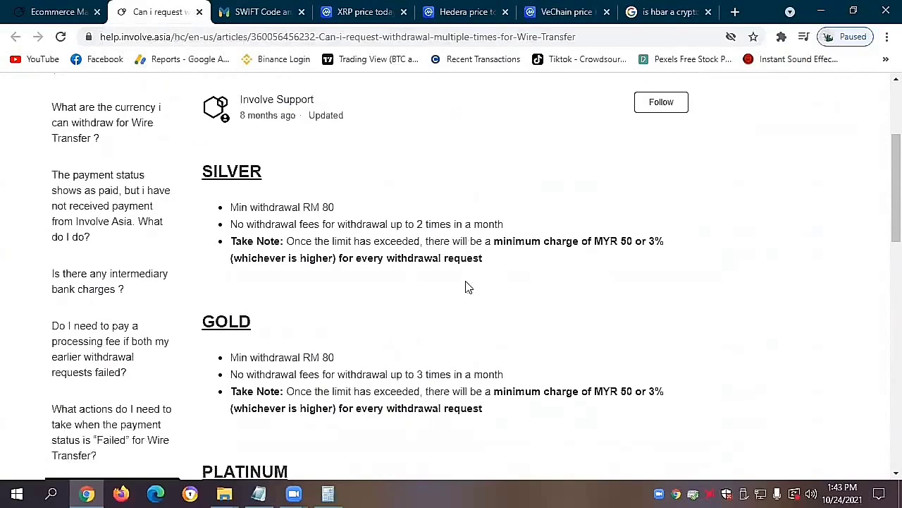
pyautogui.scroll(2, 469, 287)
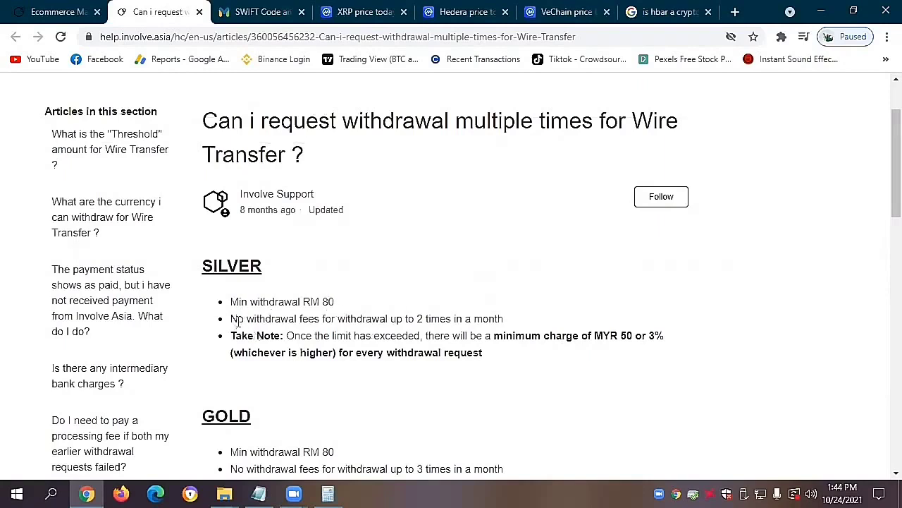
pyautogui.moveTo(232, 319); pyautogui.dragTo(513, 326)
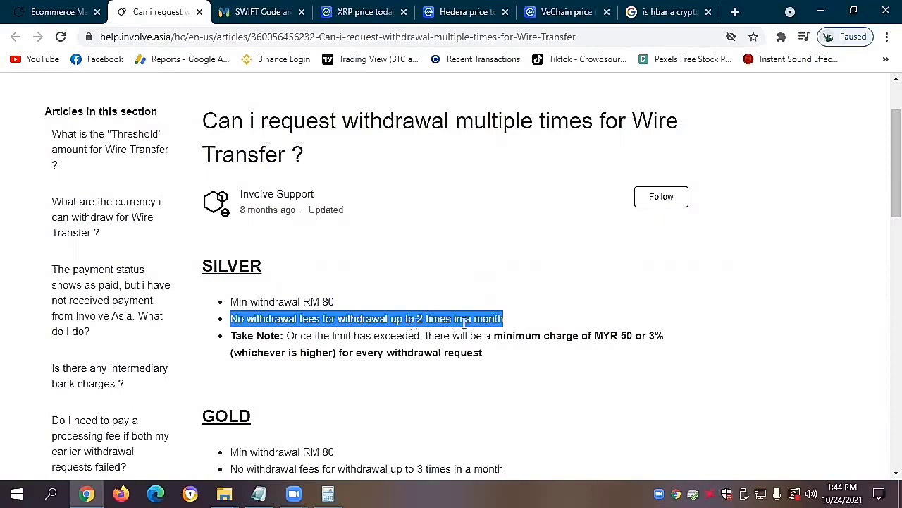
pyautogui.click(305, 363)
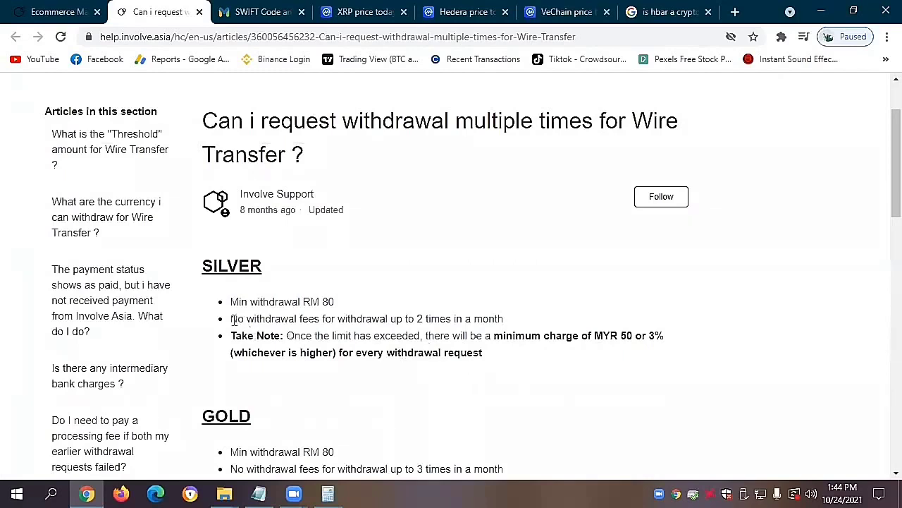
pyautogui.moveTo(231, 319); pyautogui.dragTo(324, 318)
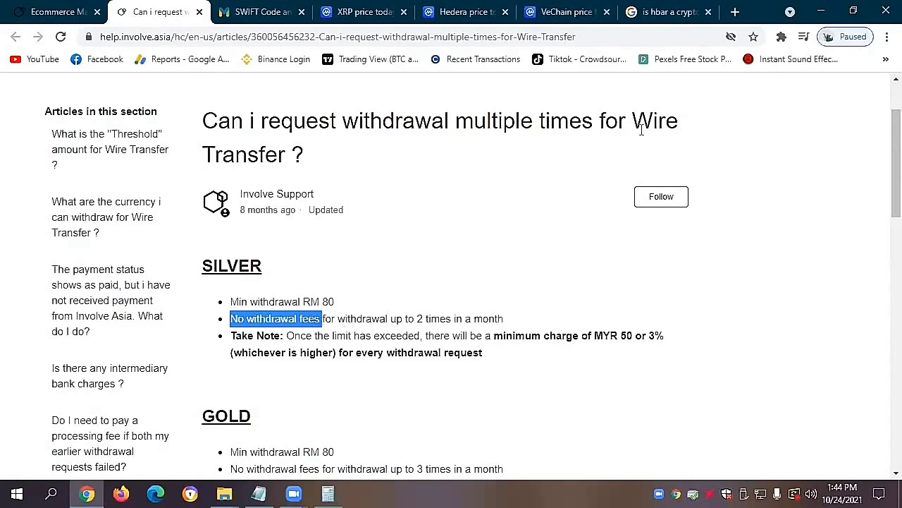
pyautogui.moveTo(633, 124); pyautogui.dragTo(637, 155)
# Return to the payment settings form and examine the beneficiary bank name, beneficiary name and bank account number fields.
pyautogui.click(60, 12)
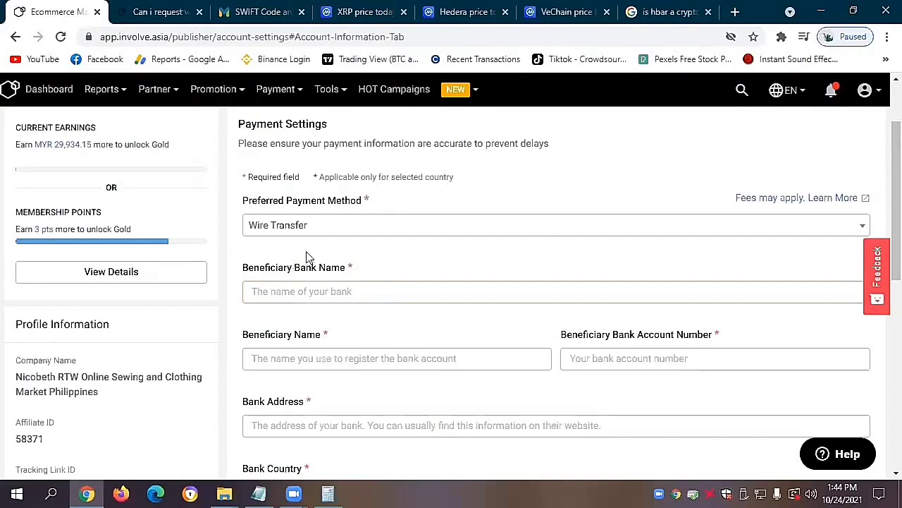
pyautogui.moveTo(241, 269); pyautogui.dragTo(373, 273)
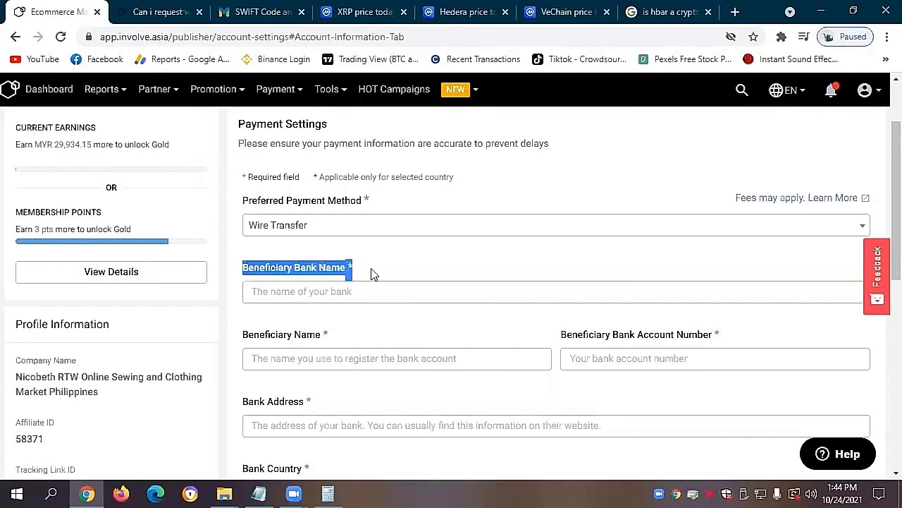
pyautogui.click(423, 273)
pyautogui.scroll(-3, 426, 286)
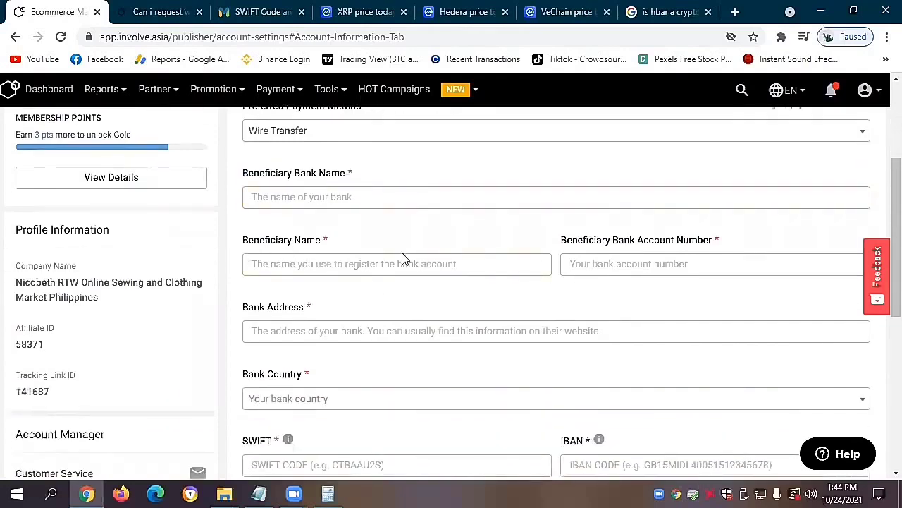
pyautogui.click(334, 197)
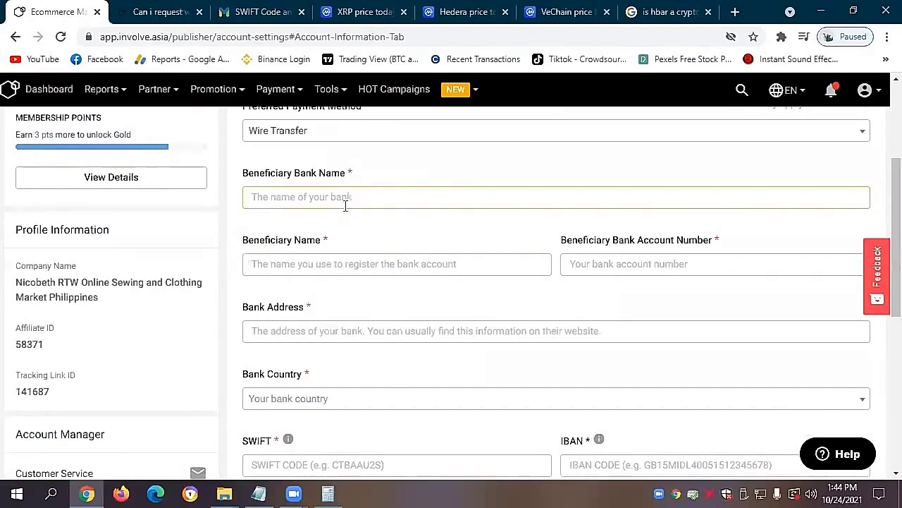
pyautogui.click(332, 263)
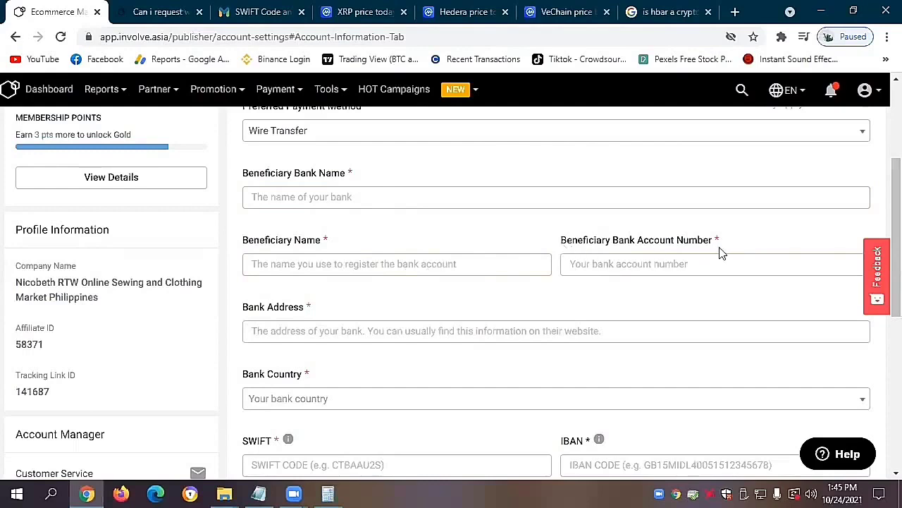
pyautogui.click(683, 262)
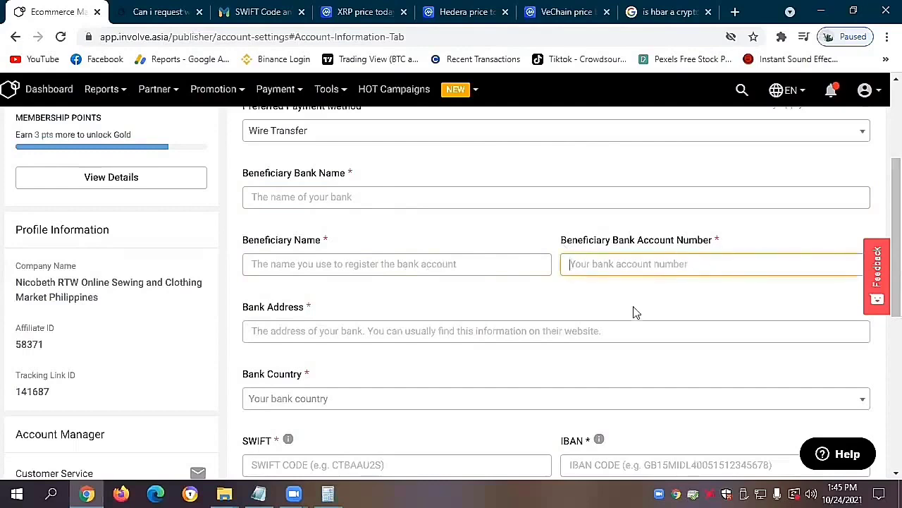
# Examine the bank address, bank country and SWIFT code fields of the wire transfer form.
pyautogui.scroll(-1, 634, 313)
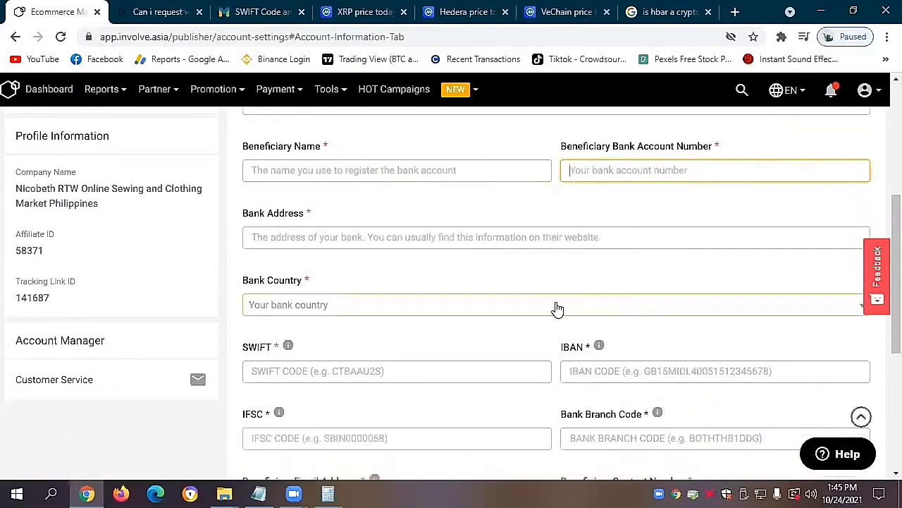
pyautogui.click(321, 237)
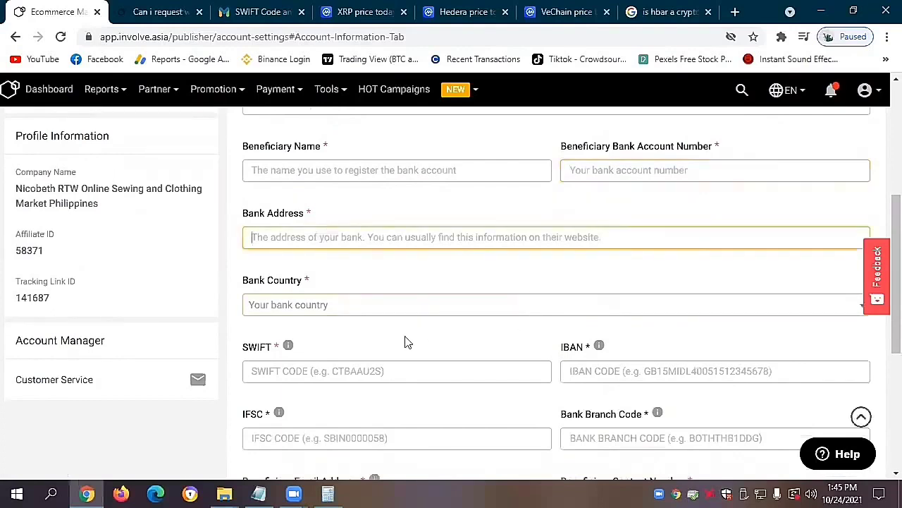
pyautogui.click(300, 310)
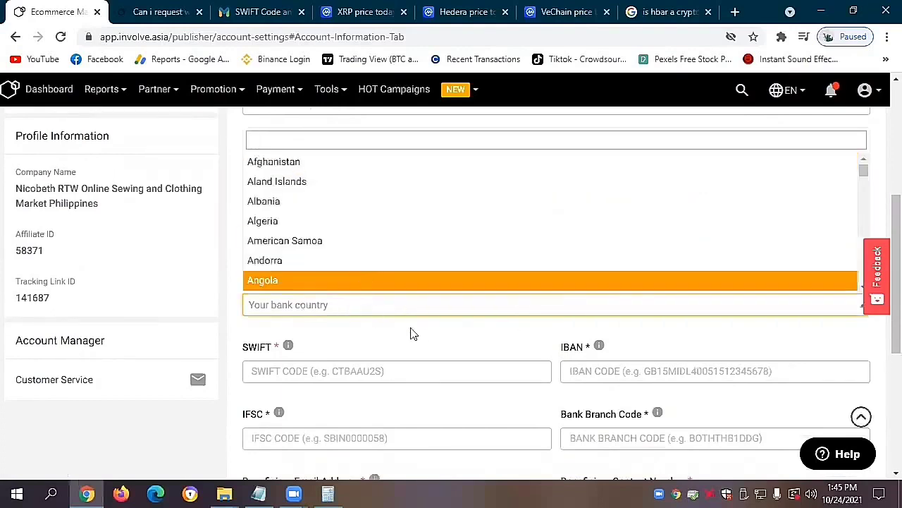
pyautogui.scroll(-2, 450, 348)
pyautogui.scroll(1, 448, 346)
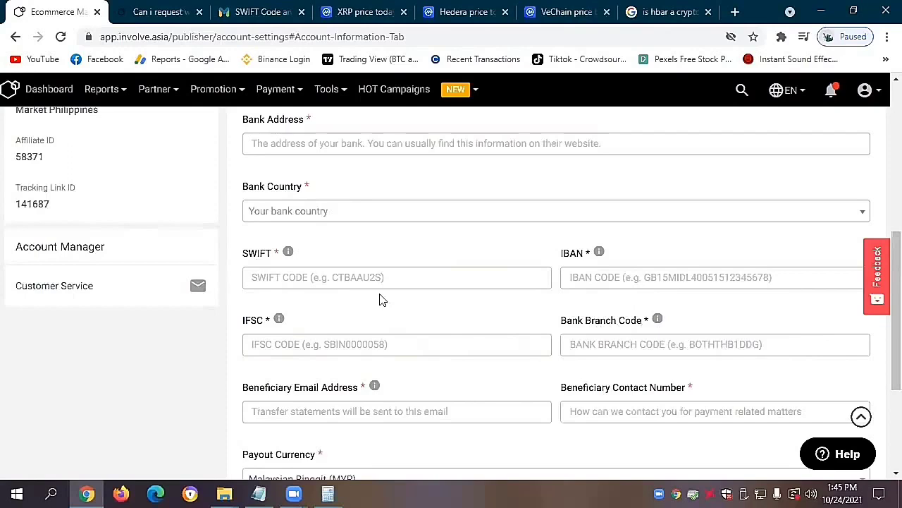
pyautogui.click(334, 280)
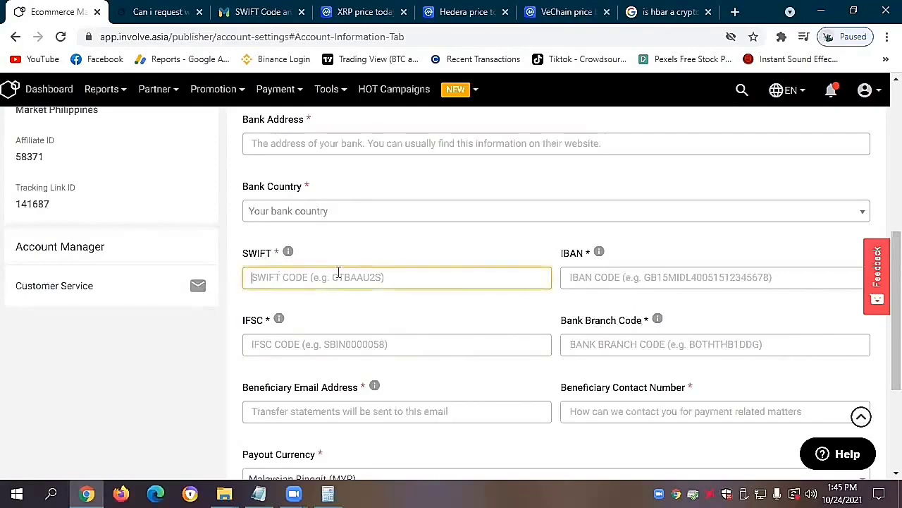
pyautogui.moveTo(289, 254)
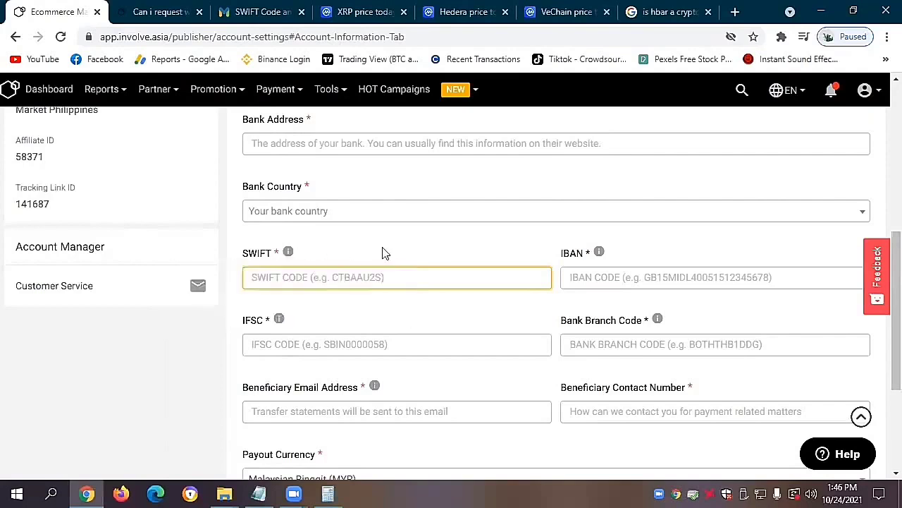
pyautogui.click(381, 265)
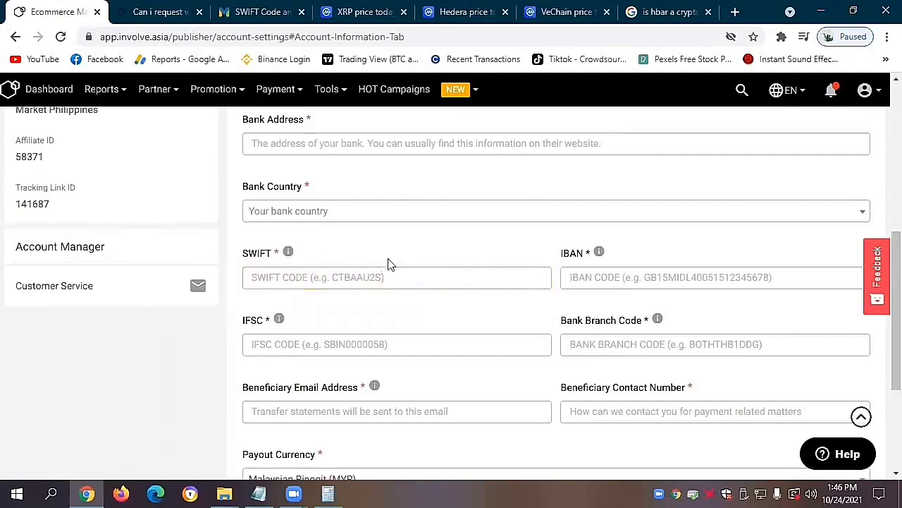
# Switch to the Moneymax SWIFT code article and look through its list of SWIFT codes of Philippine banks.
pyautogui.click(239, 12)
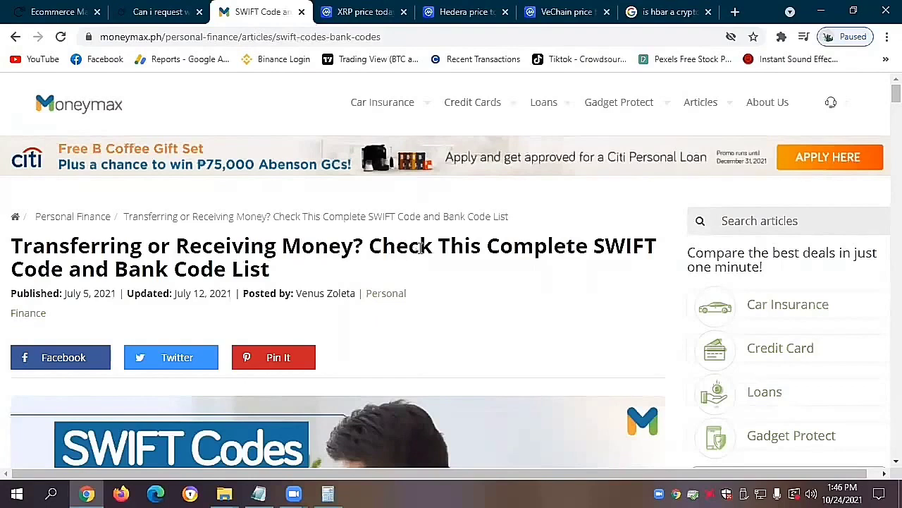
pyautogui.scroll(-10, 305, 271)
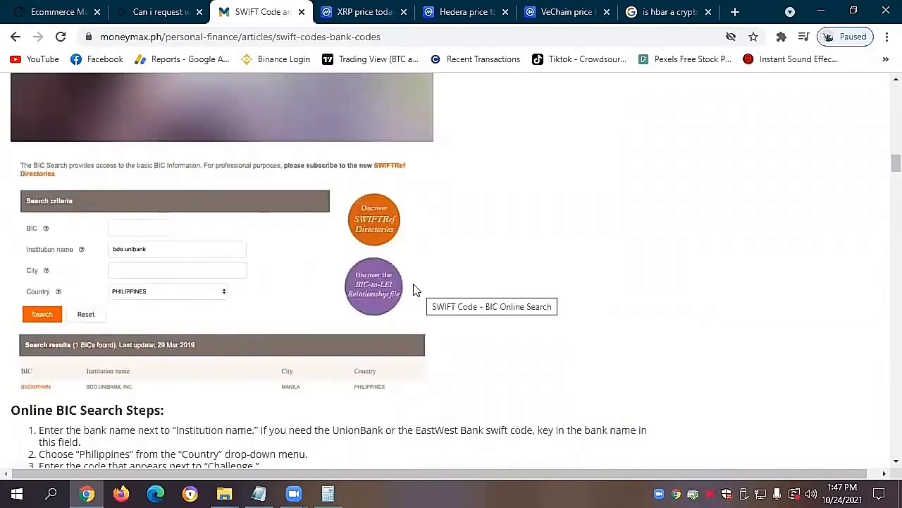
pyautogui.scroll(3, 544, 349)
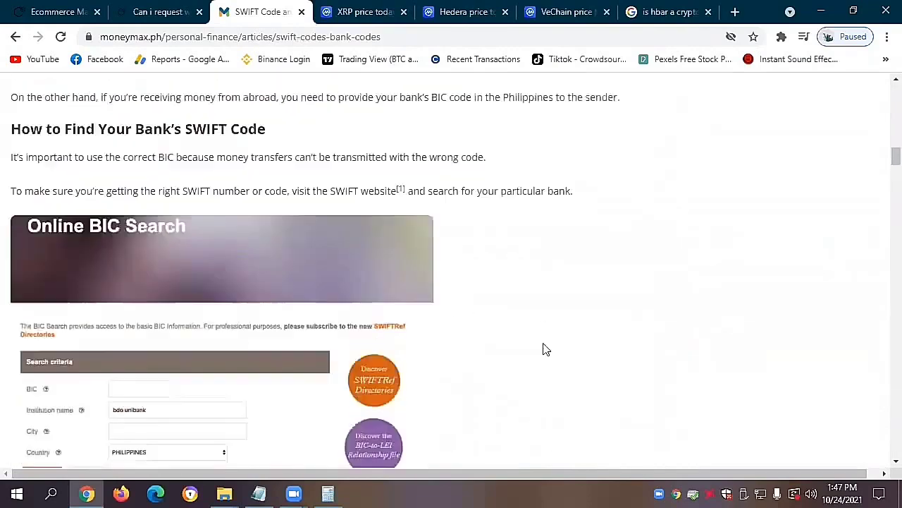
pyautogui.scroll(15, 543, 348)
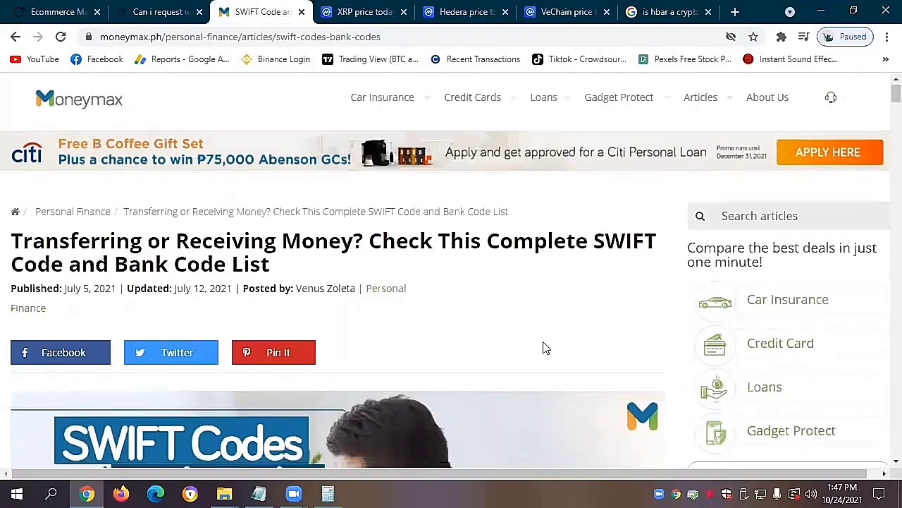
pyautogui.scroll(-8, 543, 345)
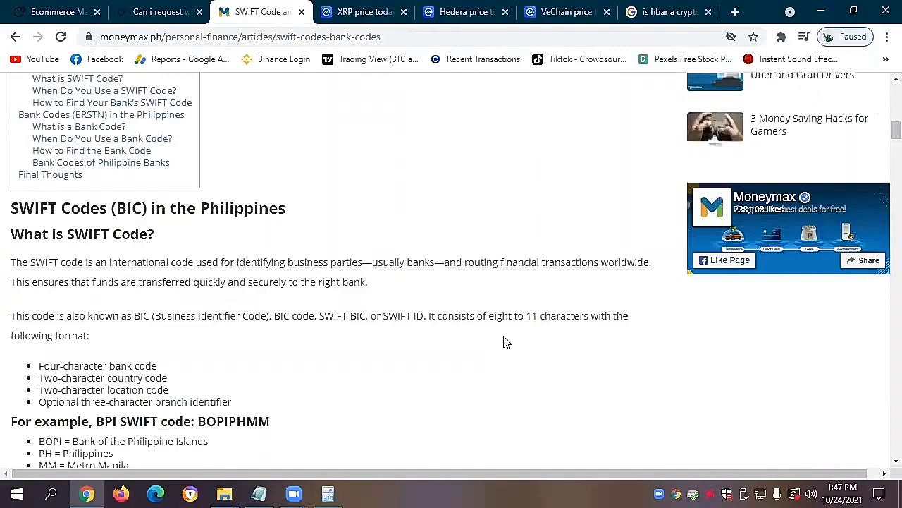
pyautogui.scroll(-11, 504, 342)
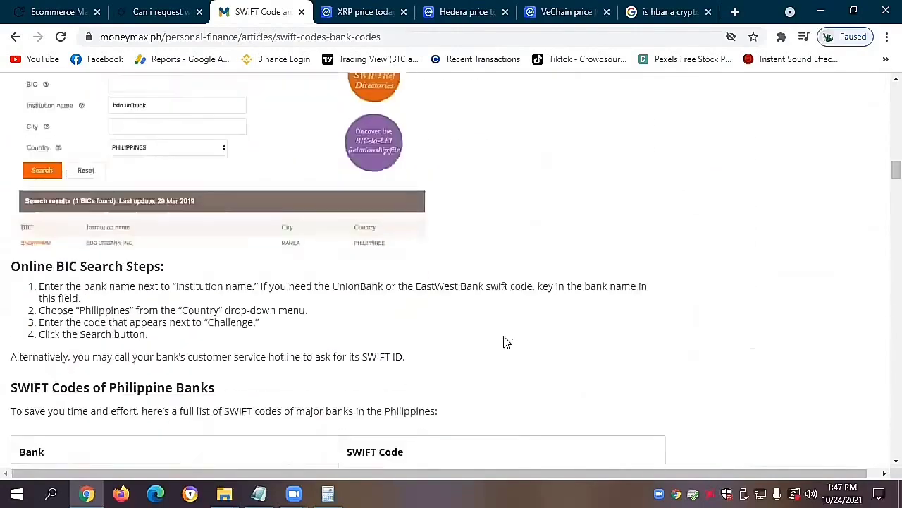
pyautogui.scroll(-9, 505, 342)
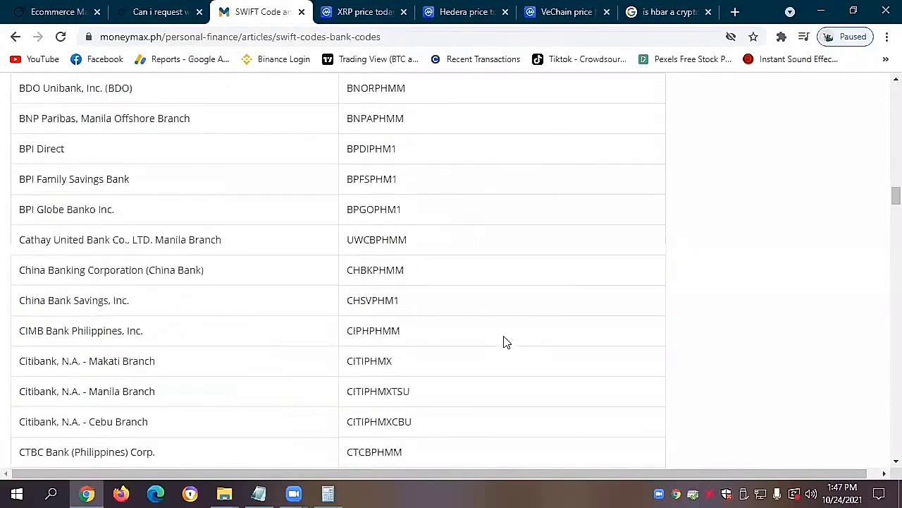
pyautogui.scroll(-9, 505, 341)
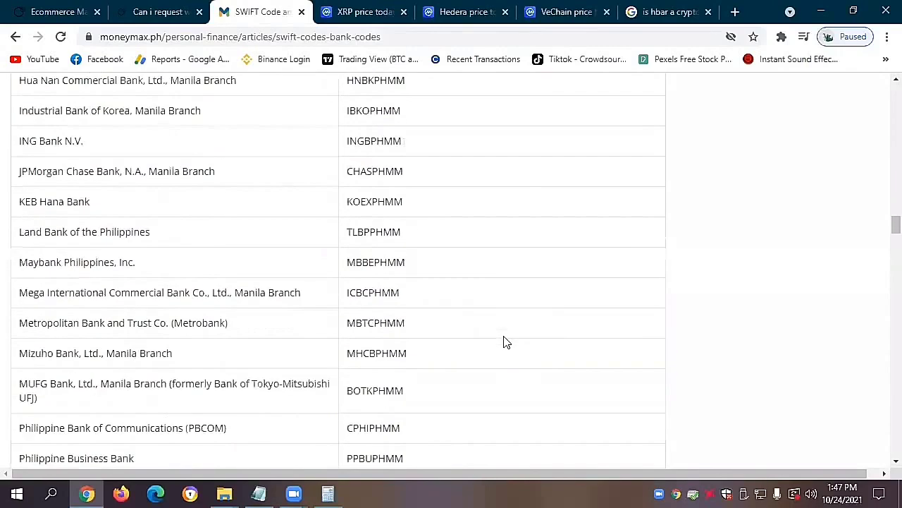
pyautogui.scroll(-3, 504, 342)
pyautogui.scroll(-7, 504, 342)
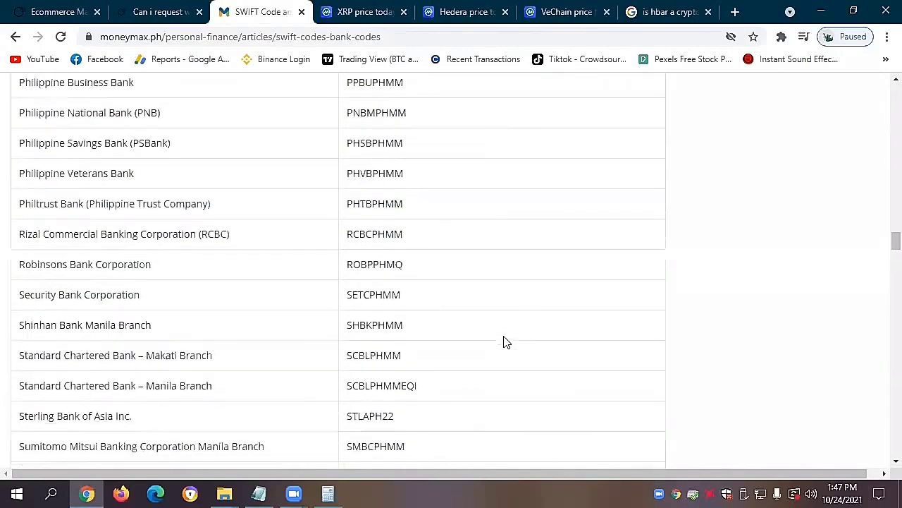
pyautogui.scroll(4, 505, 342)
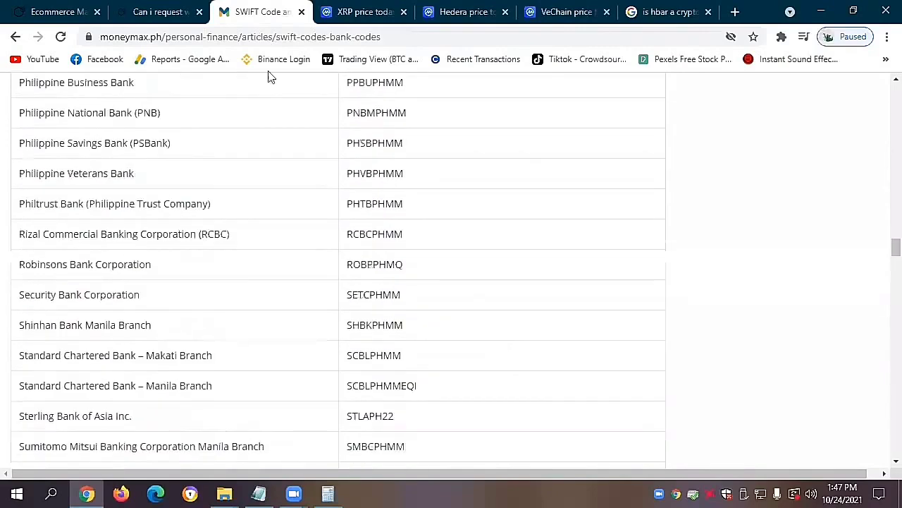
# Switch back to the Involve Asia payment settings and look over the SWIFT code field and the wire transfer form.
pyautogui.click(64, 13)
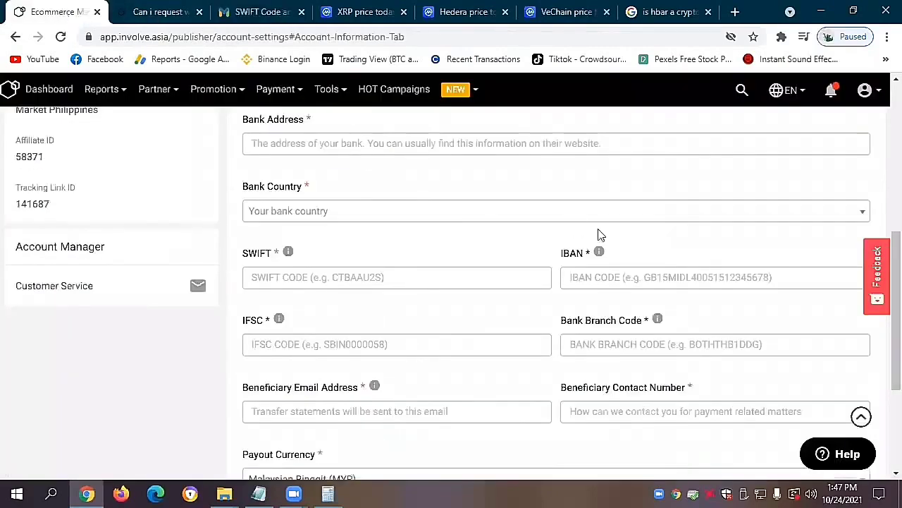
pyautogui.click(423, 276)
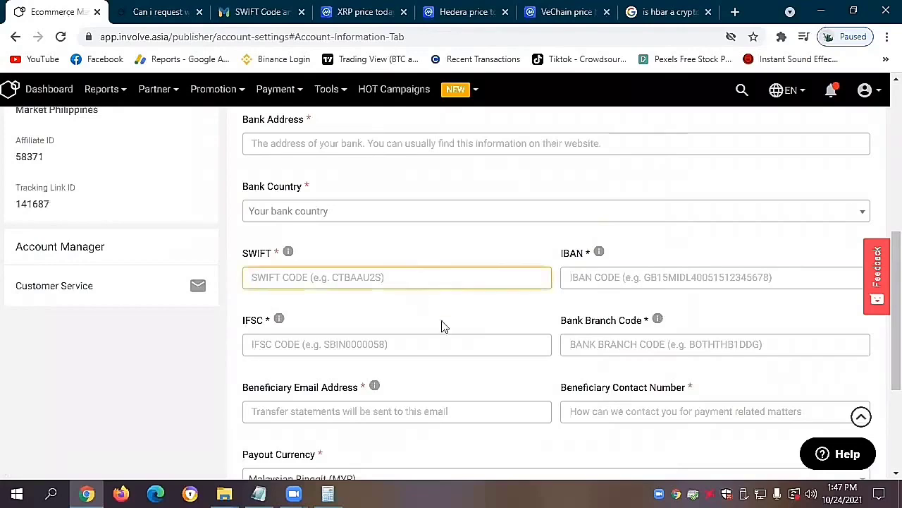
pyautogui.scroll(5, 445, 332)
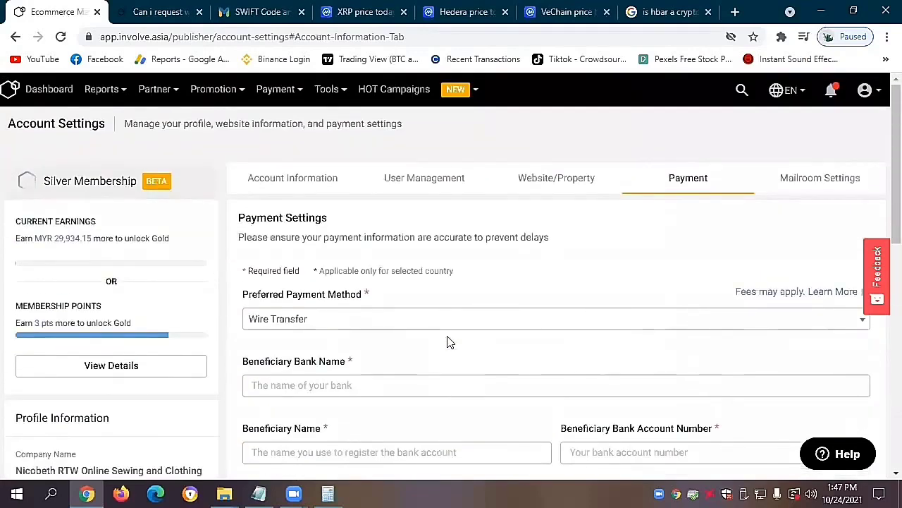
pyautogui.scroll(-5, 449, 342)
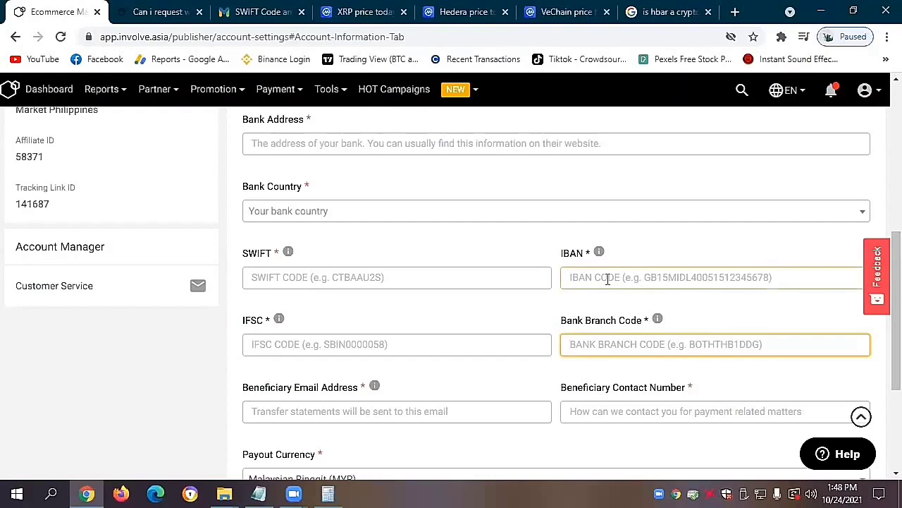
# Read the explanatory notes for the IBAN, IFSC, Bank Branch Code and SWIFT fields and examine those fields.
pyautogui.click(641, 257)
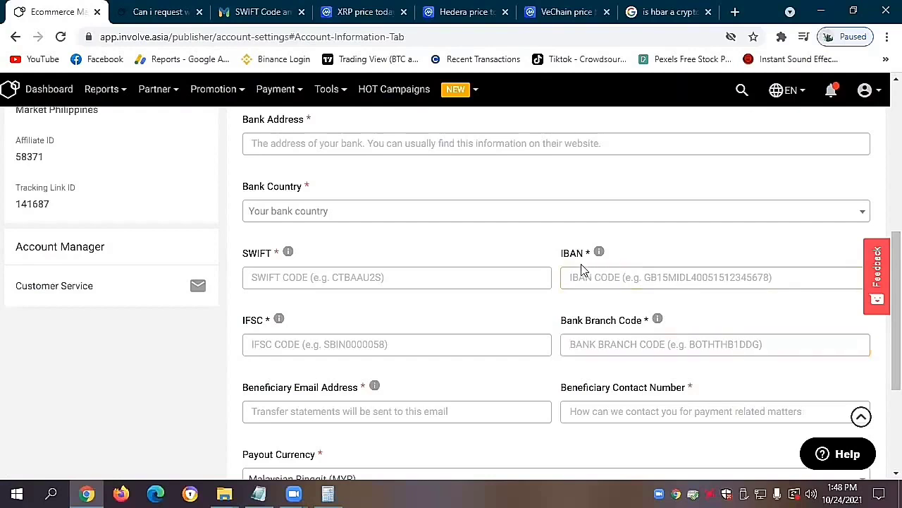
pyautogui.moveTo(600, 256)
pyautogui.moveTo(277, 322)
pyautogui.moveTo(661, 323)
pyautogui.moveTo(288, 258)
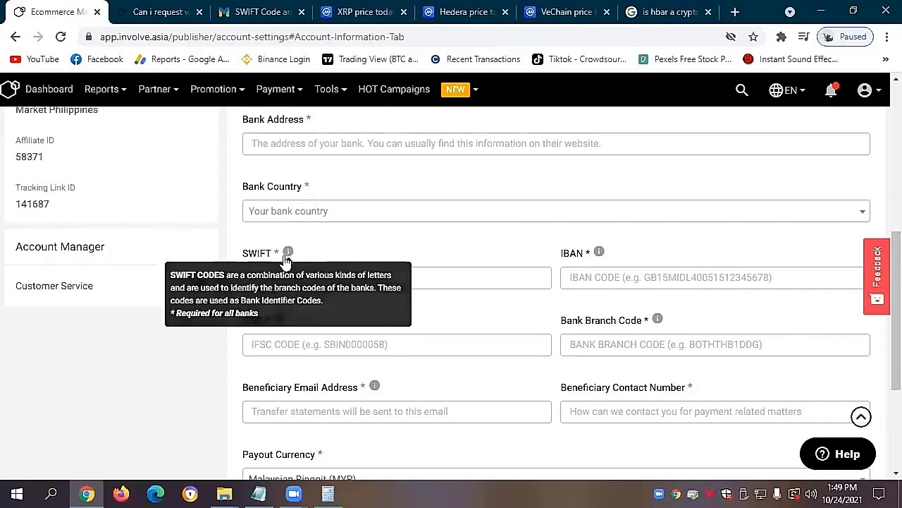
pyautogui.click(600, 276)
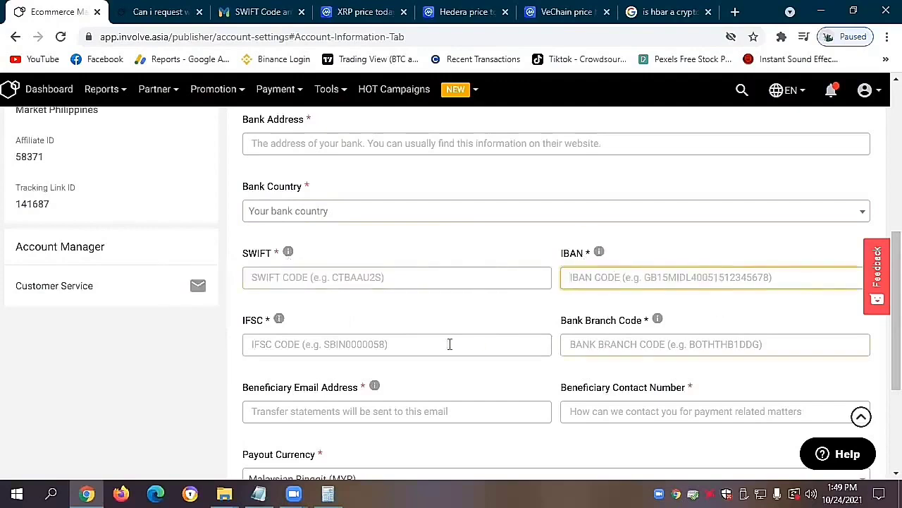
pyautogui.click(549, 345)
pyautogui.click(608, 344)
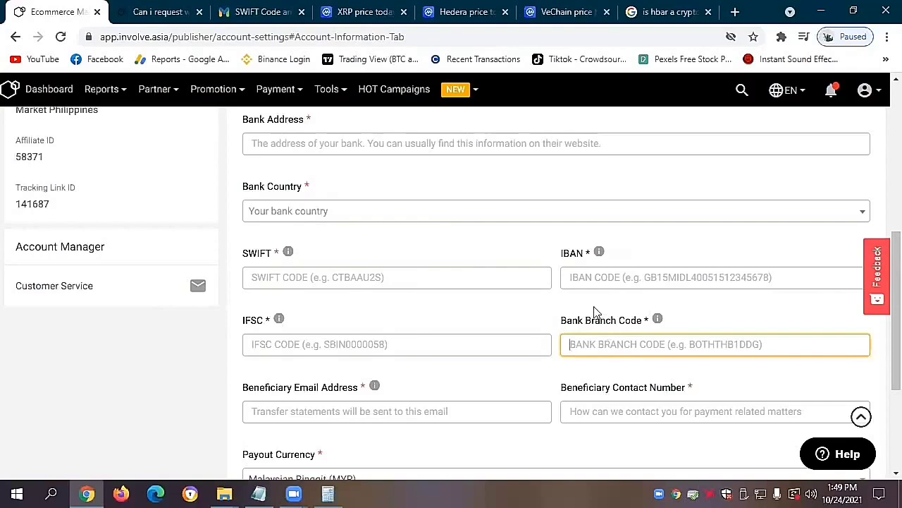
pyautogui.click(482, 366)
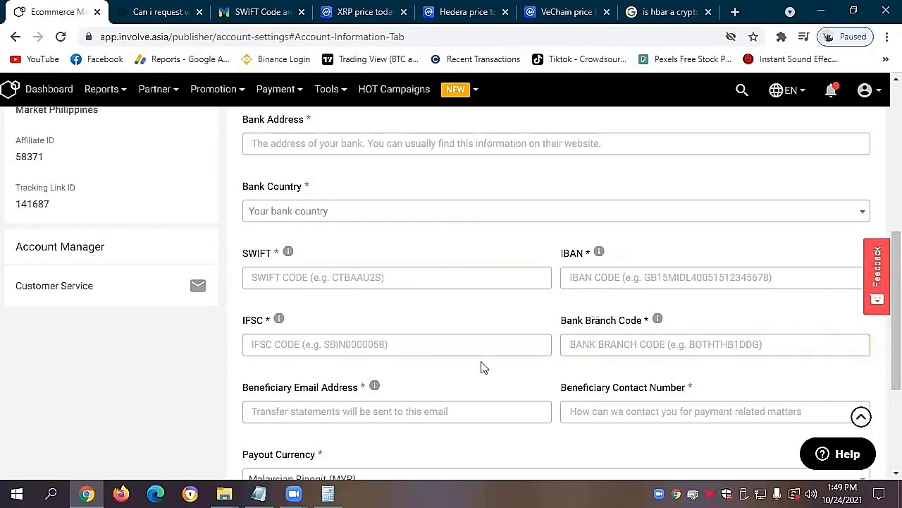
# Examine the beneficiary email address, beneficiary contact number, payout currency and transfer reason fields of the wire transfer form.
pyautogui.scroll(-2, 481, 367)
pyautogui.click(317, 323)
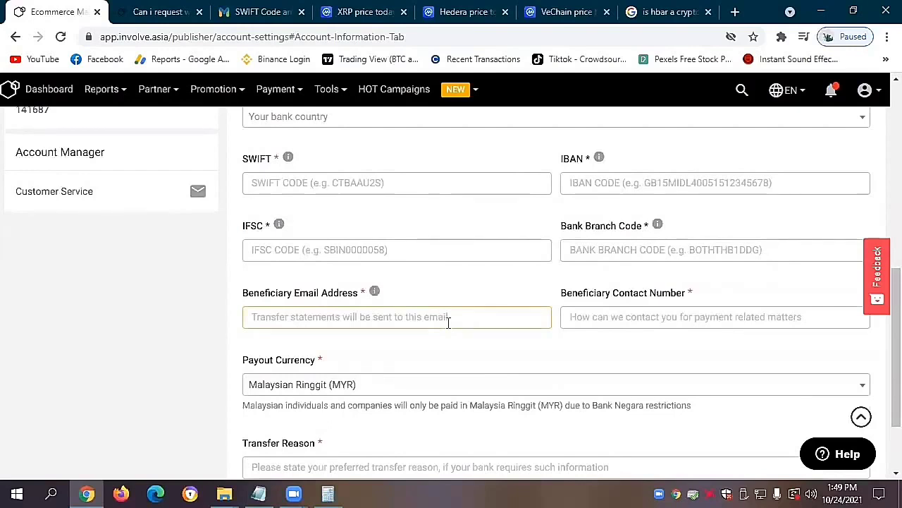
pyautogui.click(645, 314)
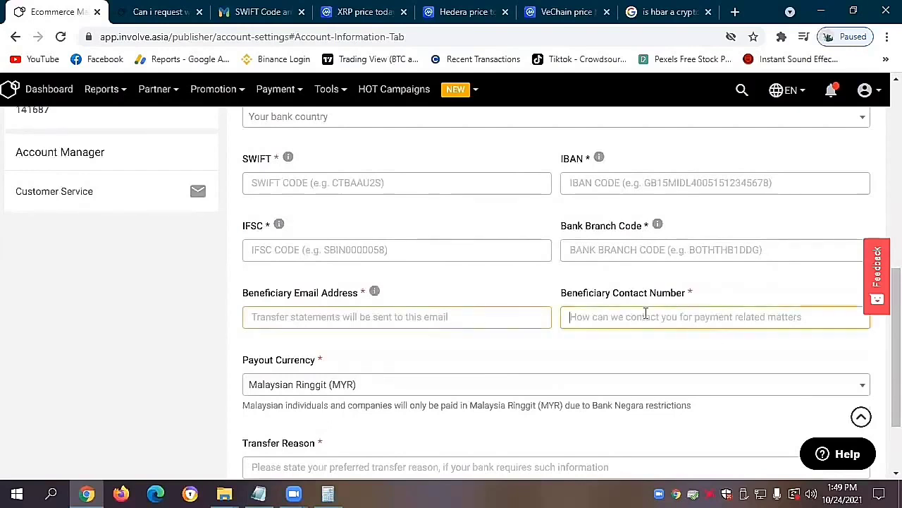
pyautogui.click(544, 364)
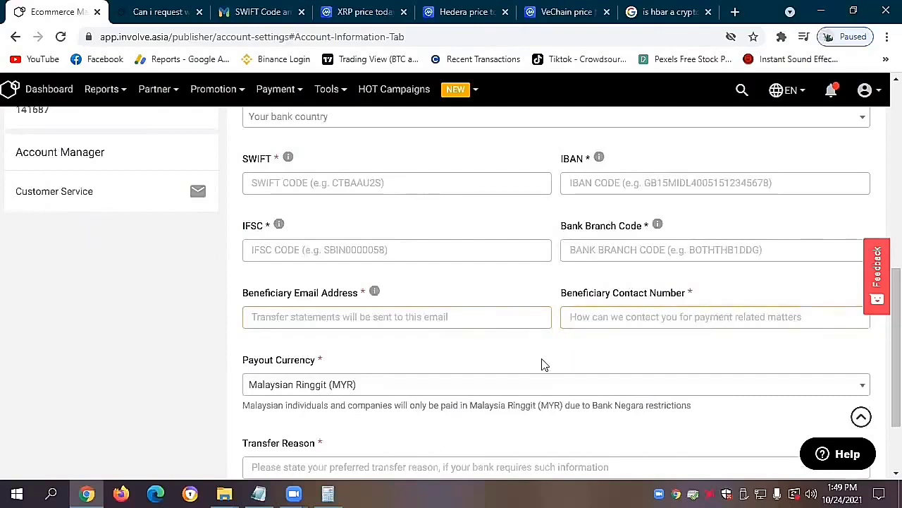
pyautogui.scroll(-2, 542, 365)
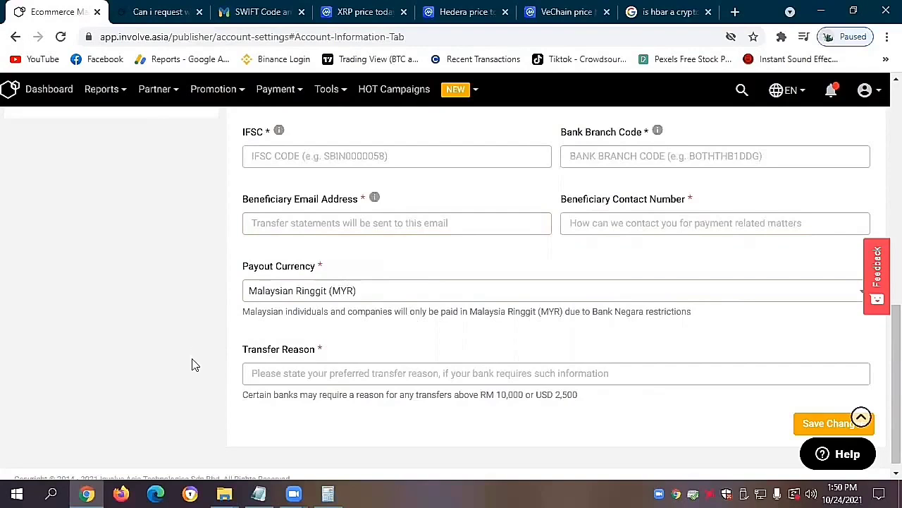
pyautogui.click(302, 372)
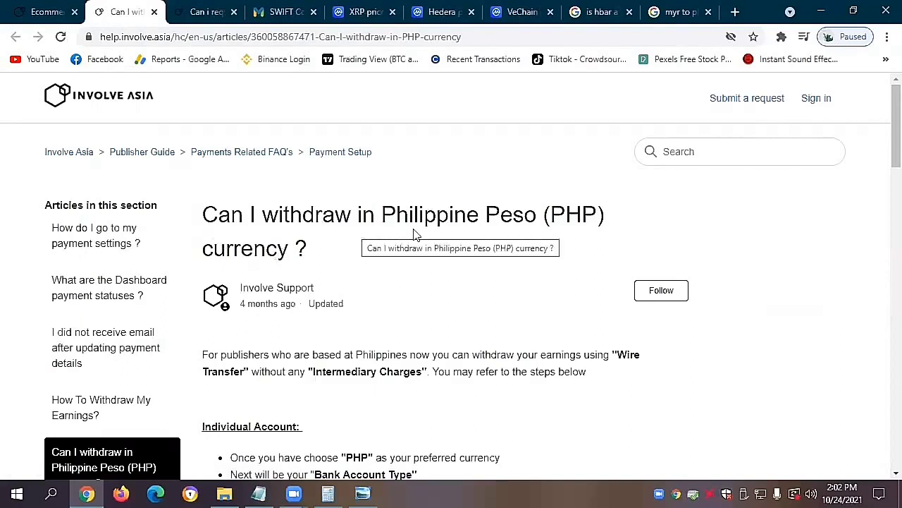
# Read the Individual Account requirements in the help article on withdrawing in Philippine Peso (PHP).
pyautogui.scroll(-1, 302, 308)
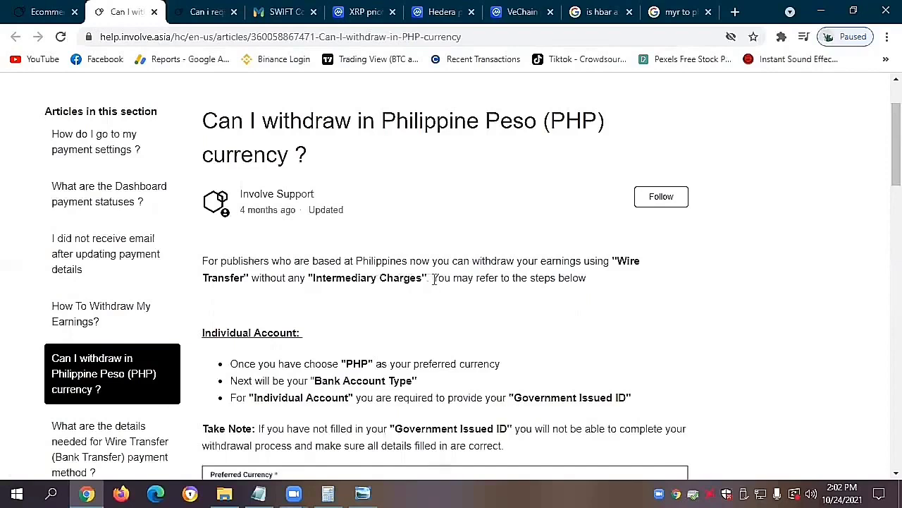
pyautogui.moveTo(433, 278); pyautogui.dragTo(630, 284)
pyautogui.click(605, 300)
pyautogui.scroll(-1, 599, 303)
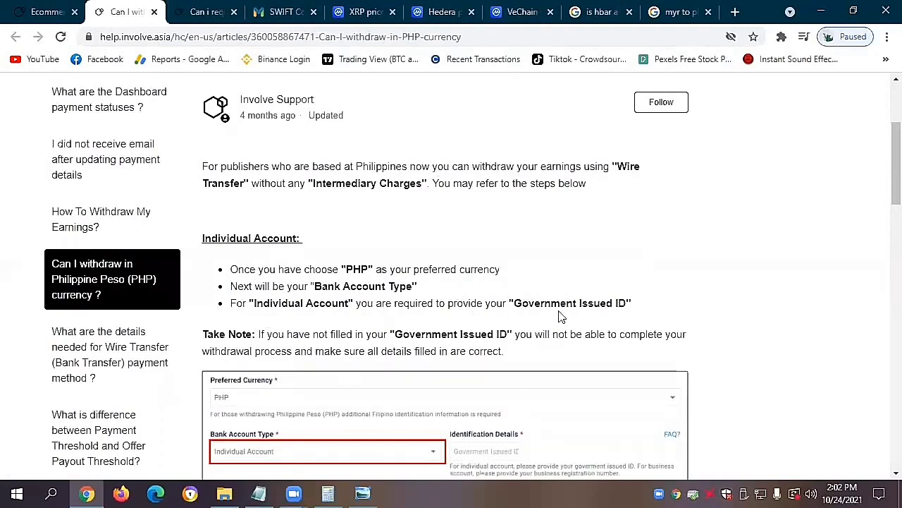
pyautogui.scroll(-1, 610, 289)
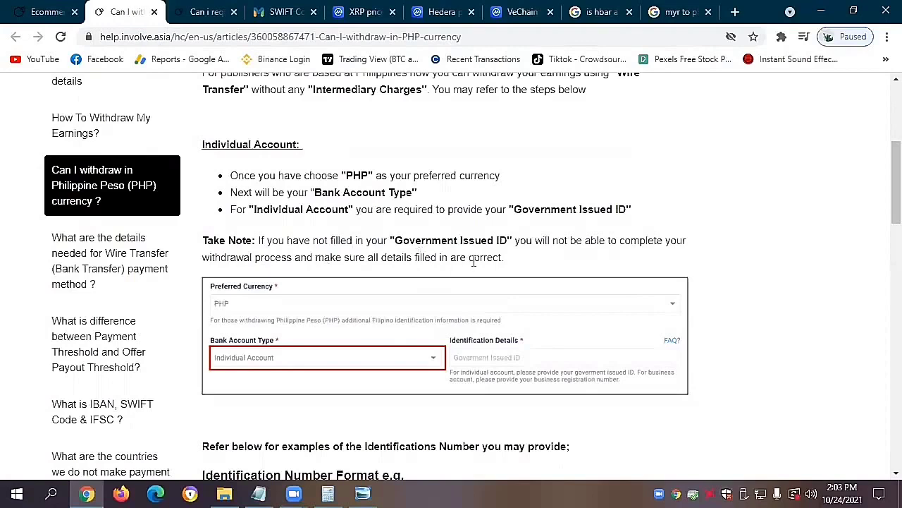
pyautogui.scroll(-3, 707, 335)
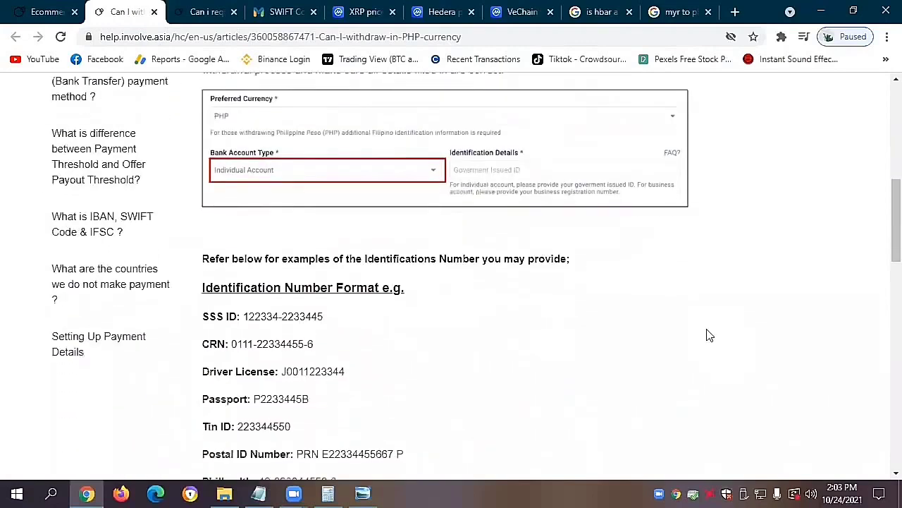
# Read the example identification number formats and the Business Account requirements in the PHP withdrawal article.
pyautogui.scroll(-2, 708, 335)
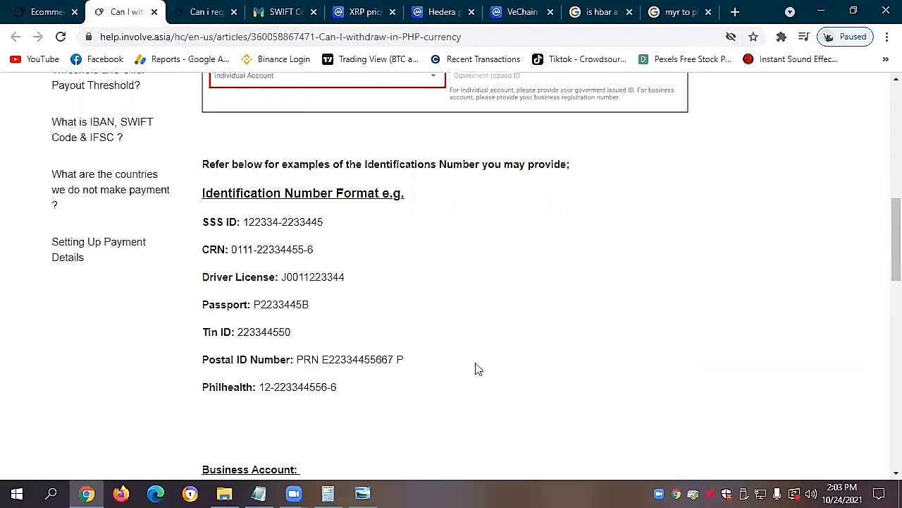
pyautogui.moveTo(202, 338); pyautogui.dragTo(353, 336)
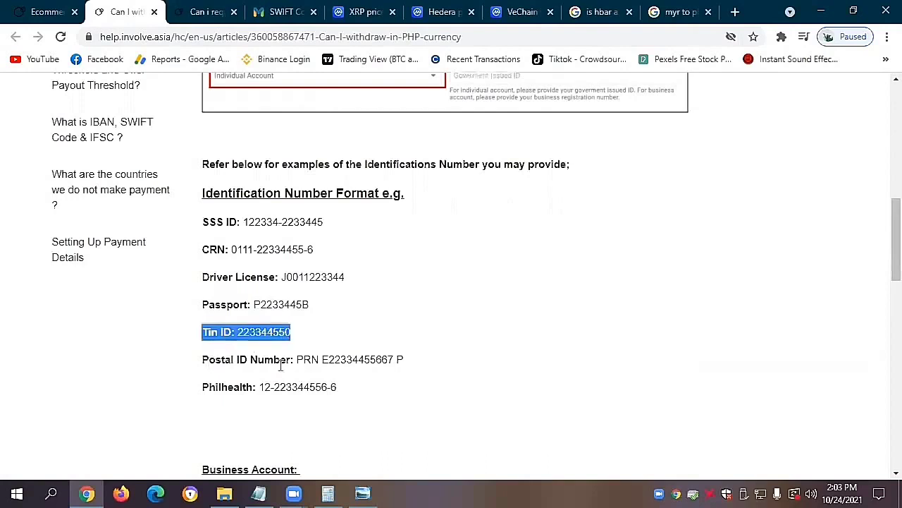
pyautogui.click(202, 407)
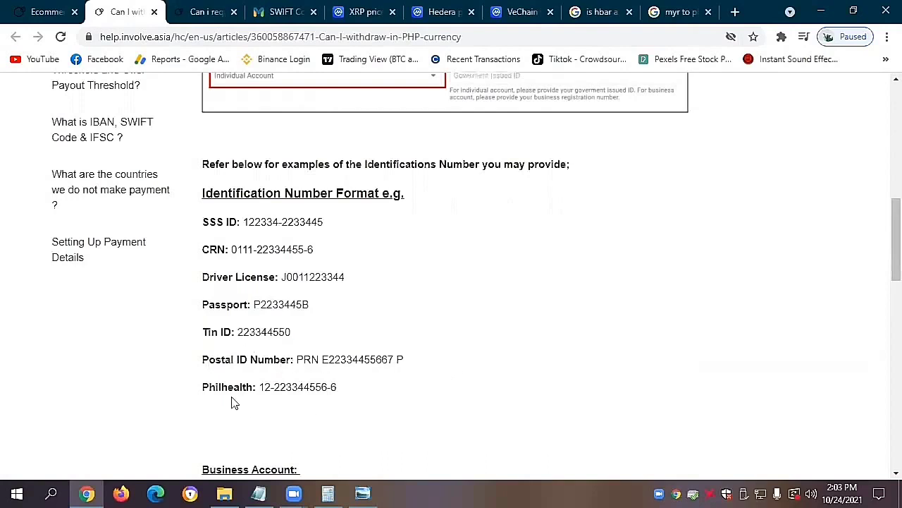
pyautogui.scroll(-2, 313, 406)
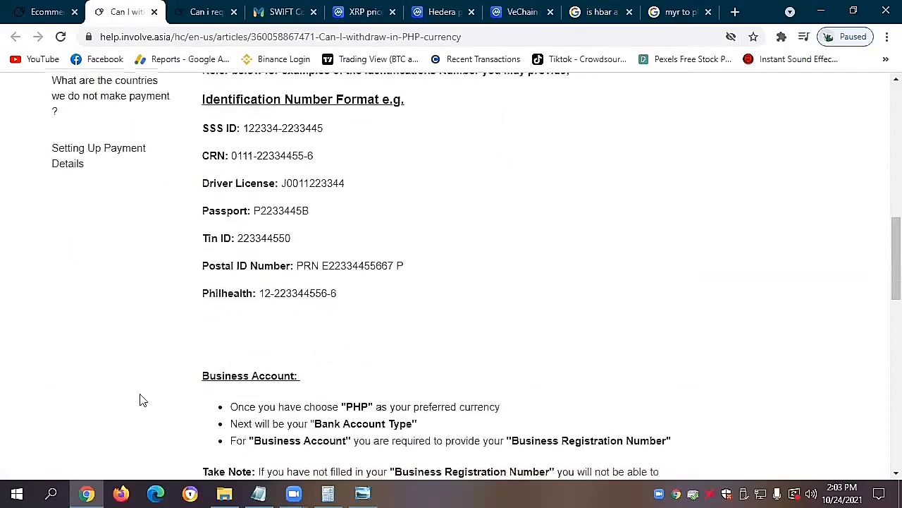
pyautogui.scroll(-4, 141, 399)
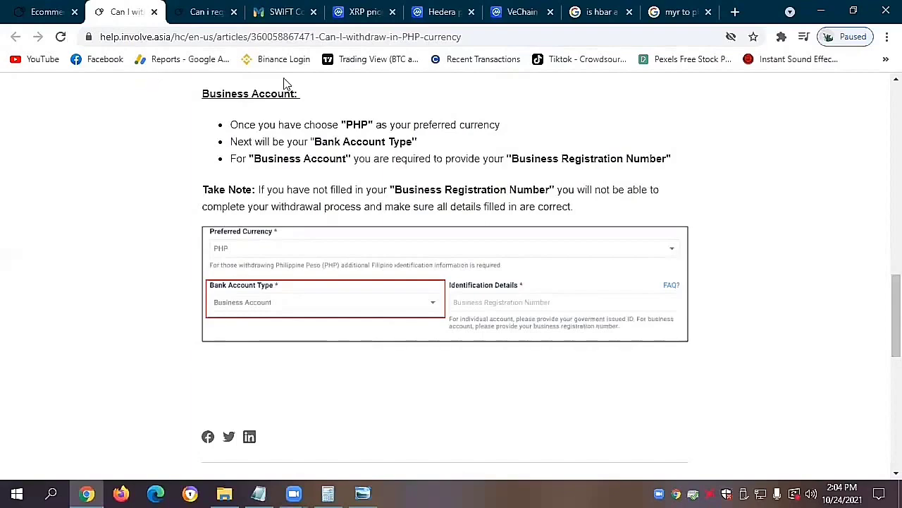
pyautogui.scroll(2, 423, 235)
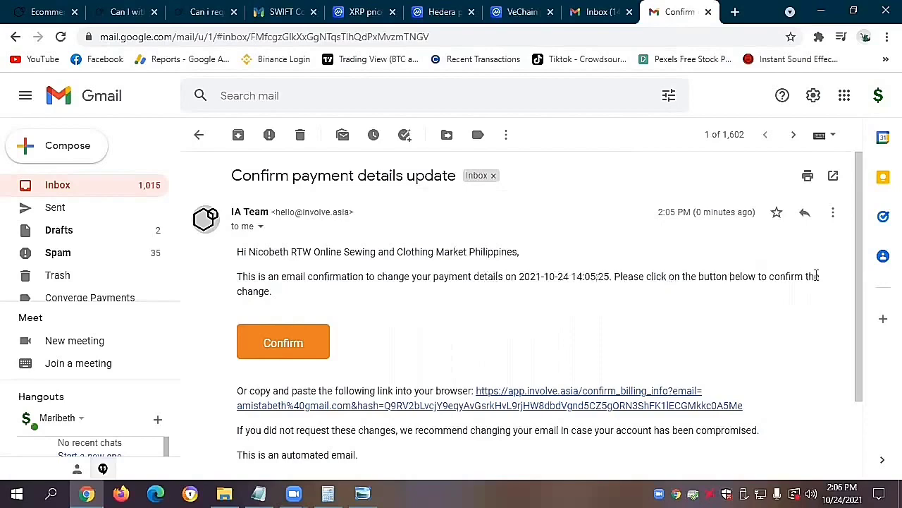
# Confirm the payment details update from the Involve Asia confirmation email in Gmail.
pyautogui.scroll(-2, 524, 345)
pyautogui.scroll(2, 524, 345)
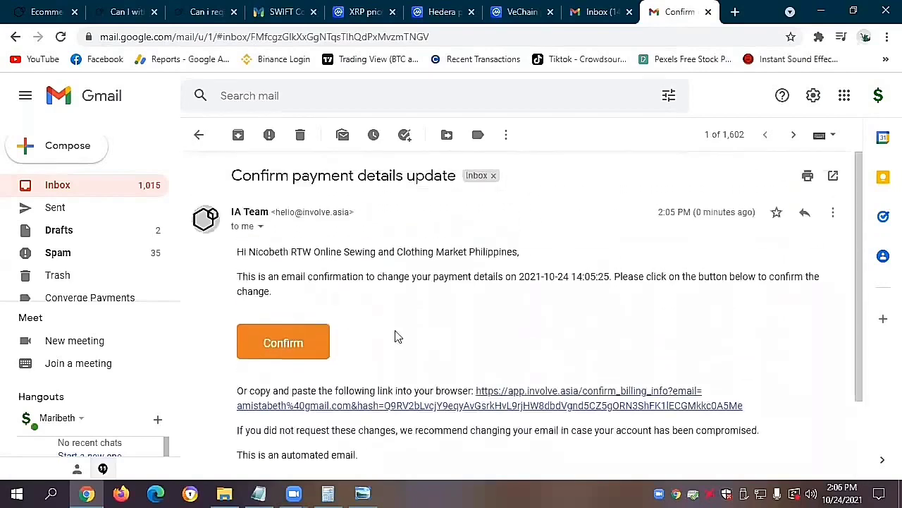
pyautogui.click(284, 344)
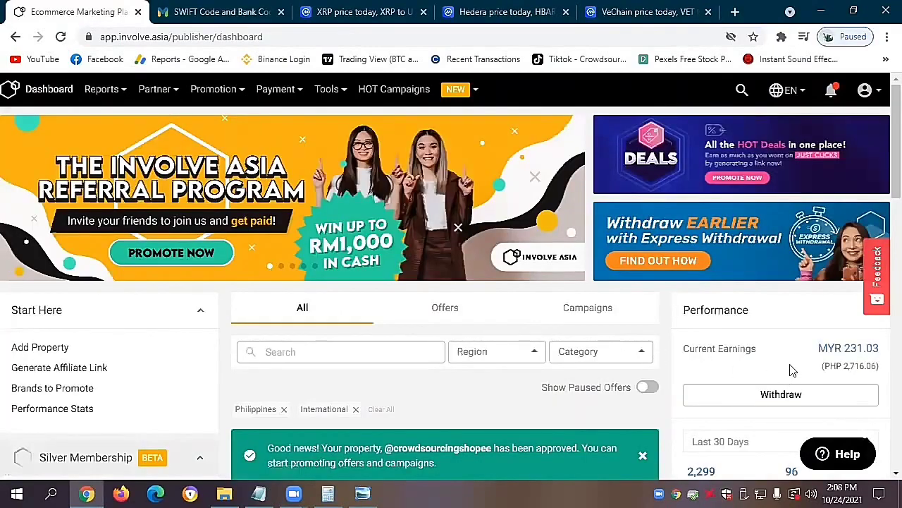
# Start a withdrawal of the current earnings from the Involve Asia dashboard's Performance section.
pyautogui.scroll(-3, 691, 346)
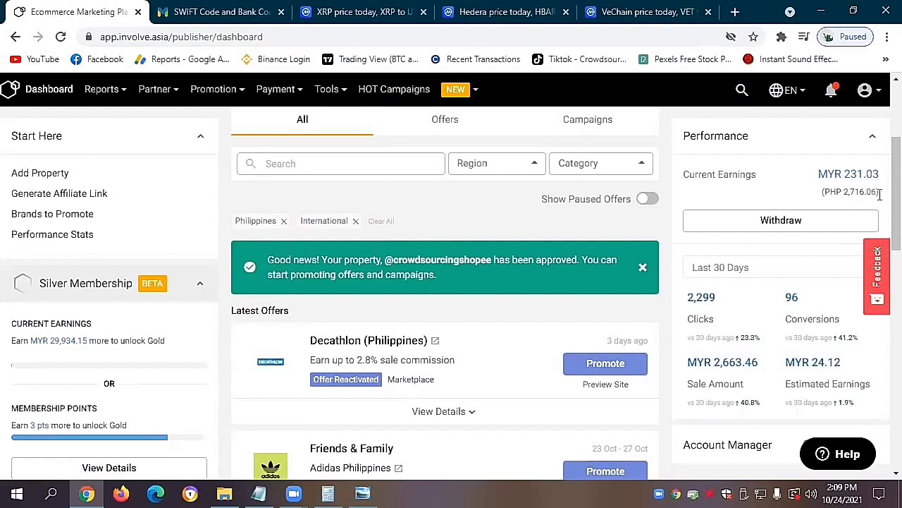
pyautogui.click(782, 226)
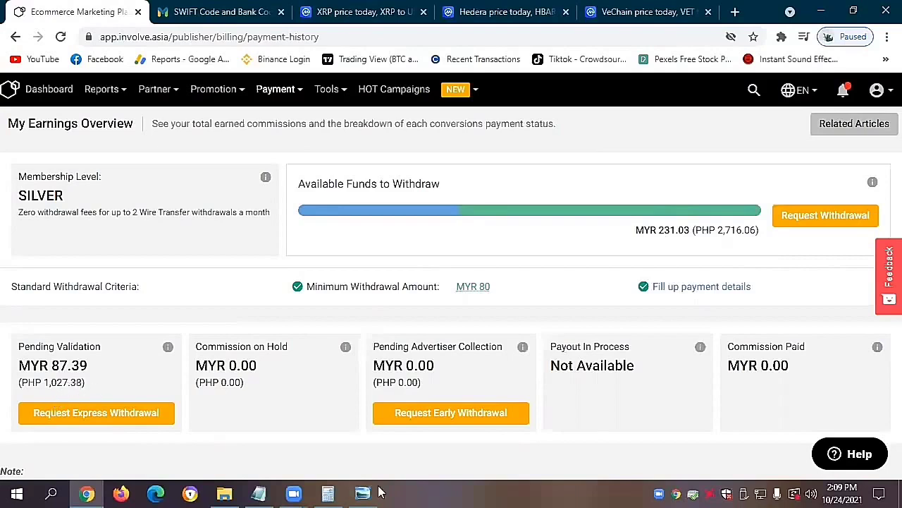
# Switch to Calculator and add the available PHP 2,716.06 and the pending PHP 1,027.38, keeping the calculator clear of the funds panel.
pyautogui.click(328, 493)
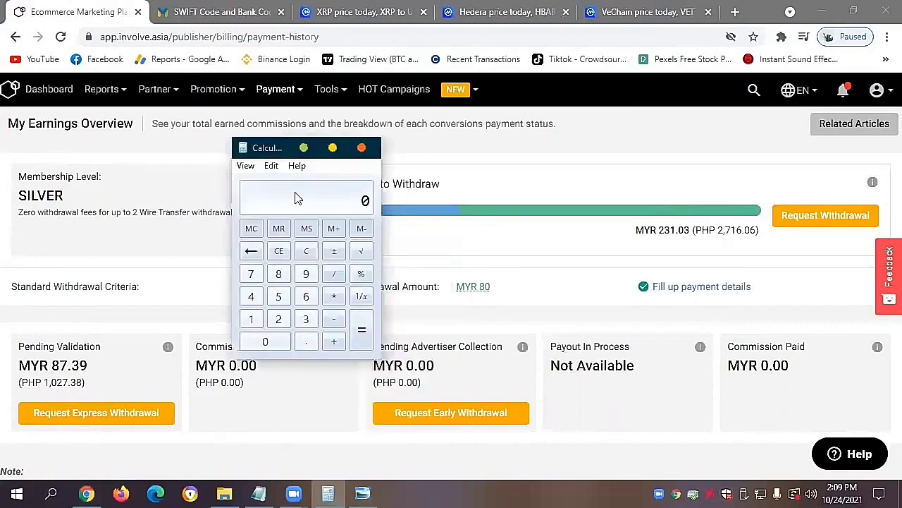
pyautogui.click(279, 319)
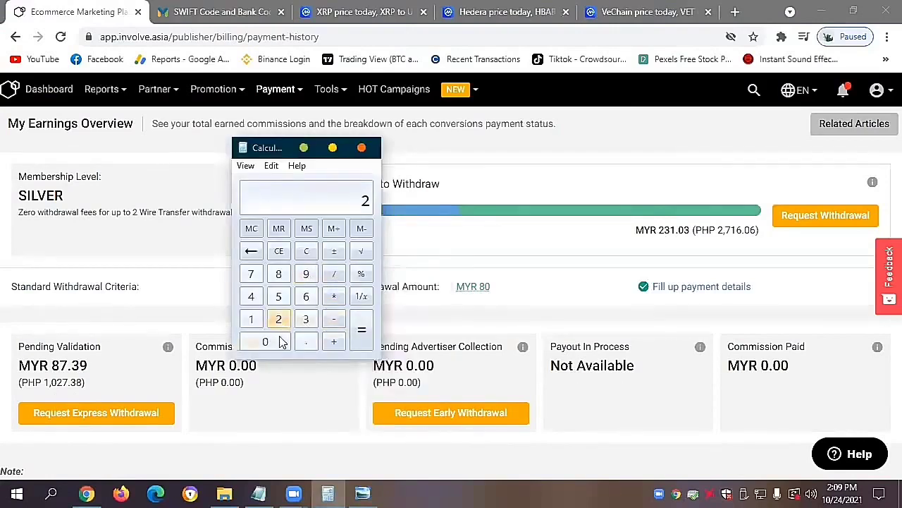
pyautogui.click(251, 275)
pyautogui.click(364, 335)
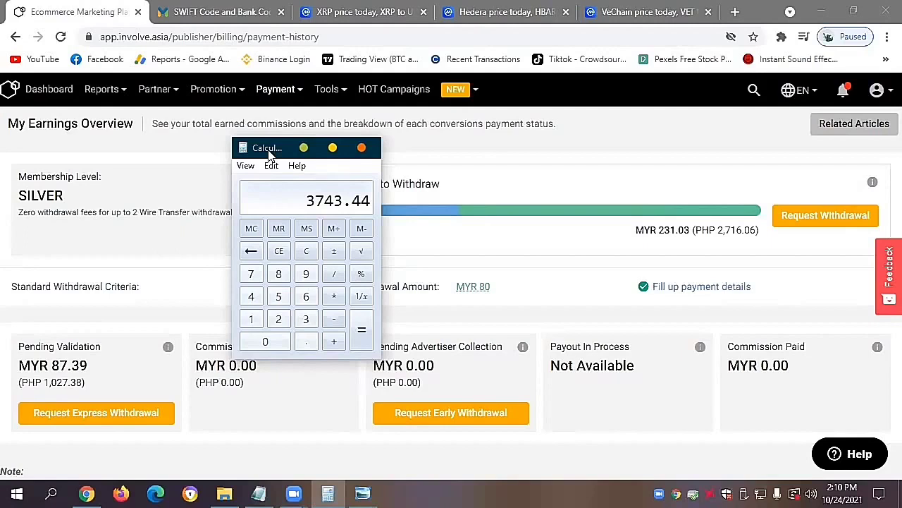
pyautogui.moveTo(269, 154); pyautogui.dragTo(283, 154)
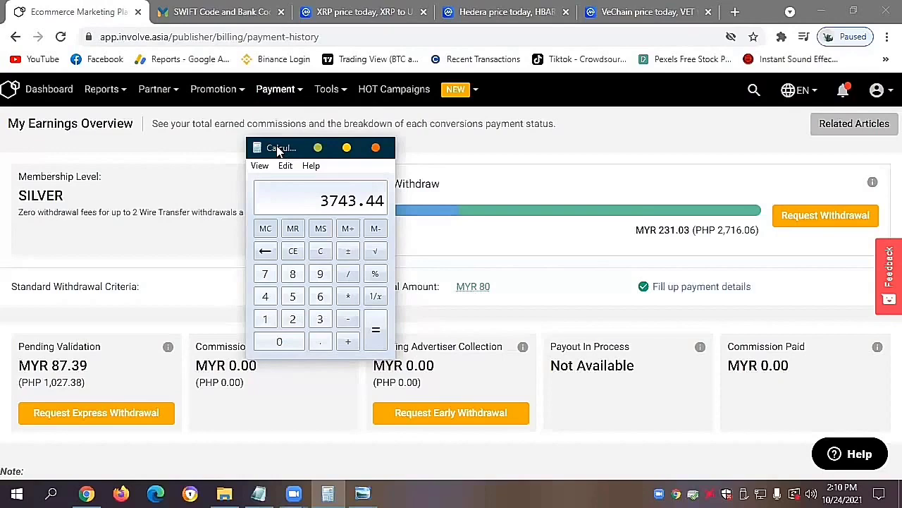
pyautogui.moveTo(279, 150); pyautogui.dragTo(256, 122)
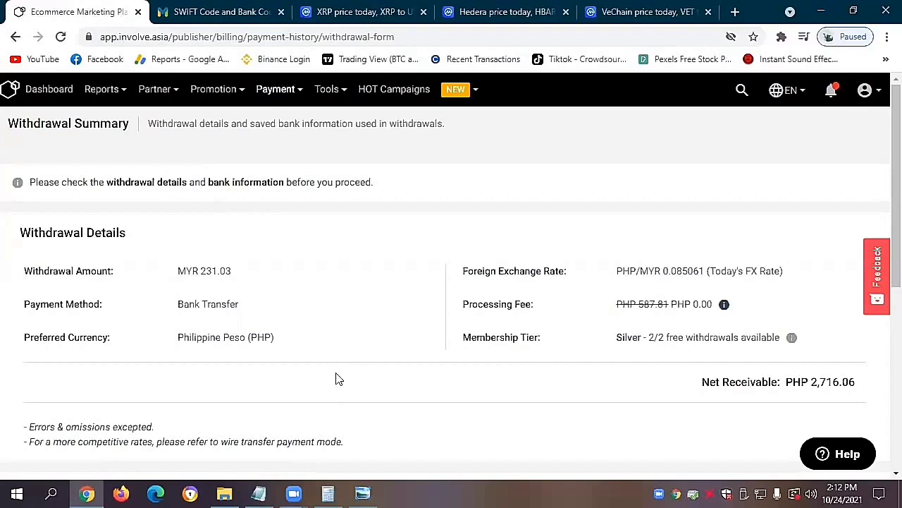
# Review the withdrawal amount on the withdrawal summary and read the note explaining the processing fee.
pyautogui.moveTo(201, 272); pyautogui.dragTo(217, 272)
pyautogui.click(201, 280)
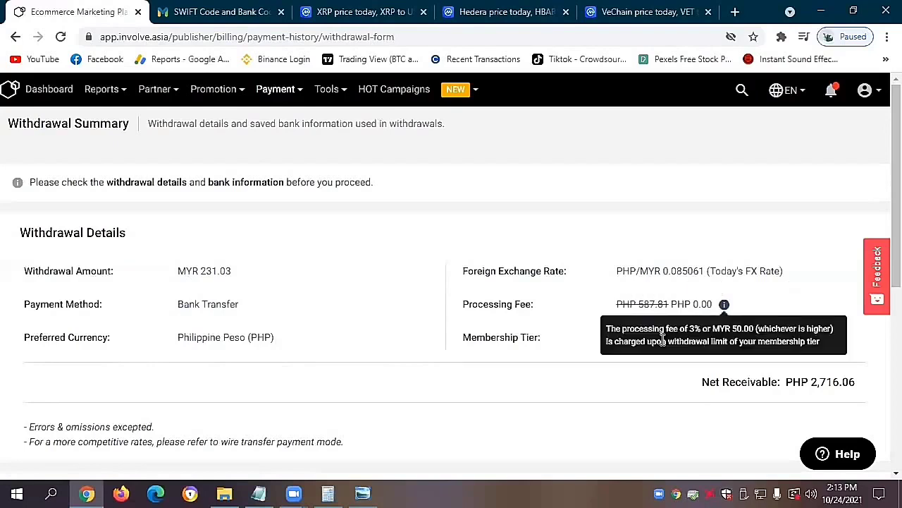
pyautogui.moveTo(725, 307)
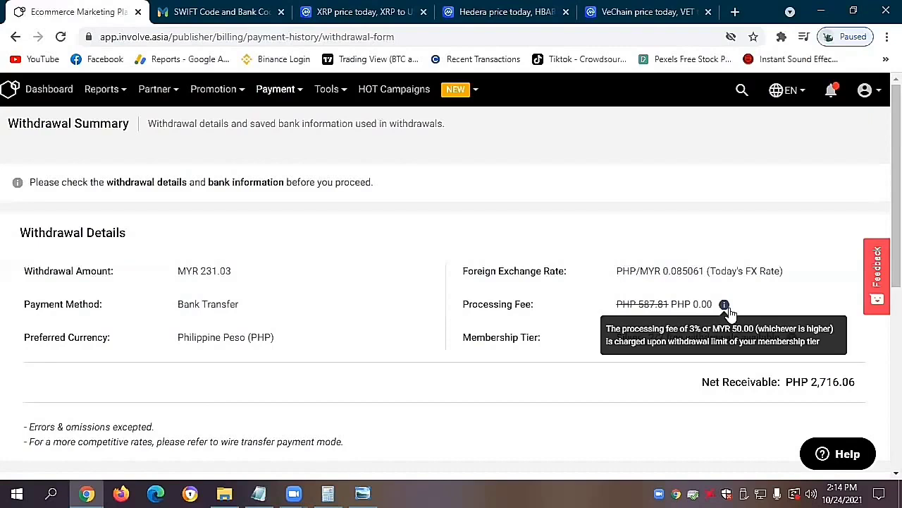
# Check the saved bank information on the withdrawal summary and submit the standard withdrawal request.
pyautogui.scroll(-5, 776, 317)
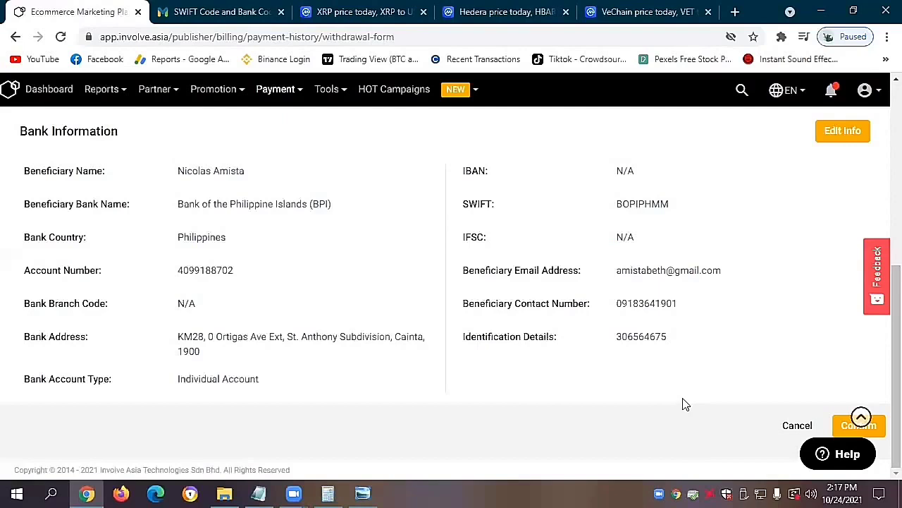
pyautogui.click(859, 425)
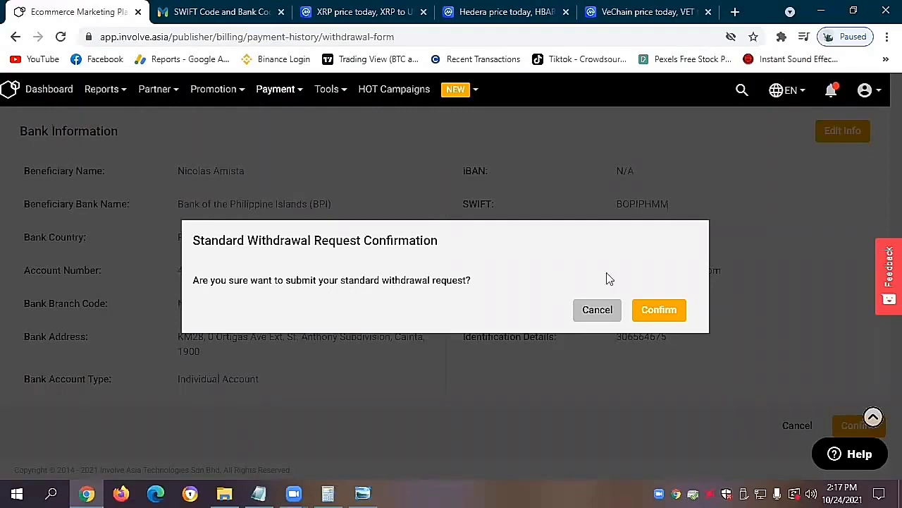
pyautogui.click(660, 312)
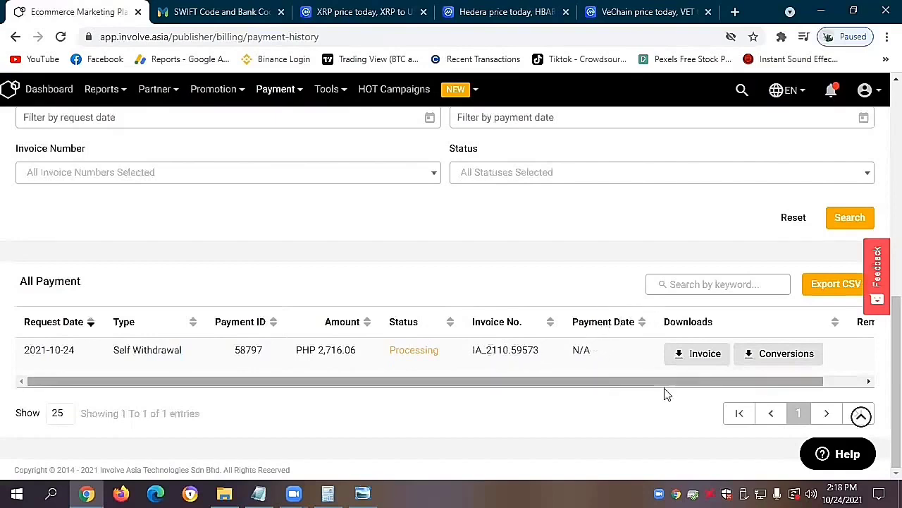
# Review the new withdrawal in the payment history and its Payout In Process details in the earnings overview.
pyautogui.click(700, 357)
pyautogui.moveTo(764, 382); pyautogui.dragTo(652, 393)
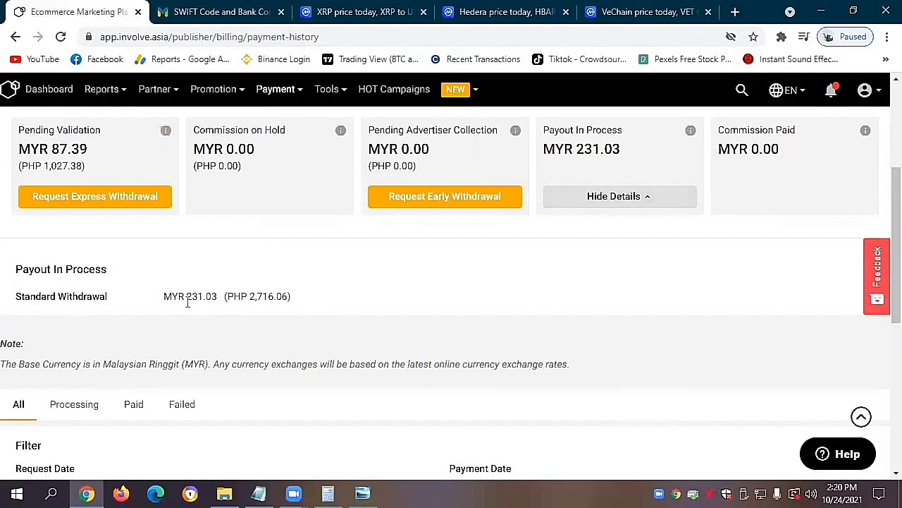
pyautogui.scroll(3, 574, 319)
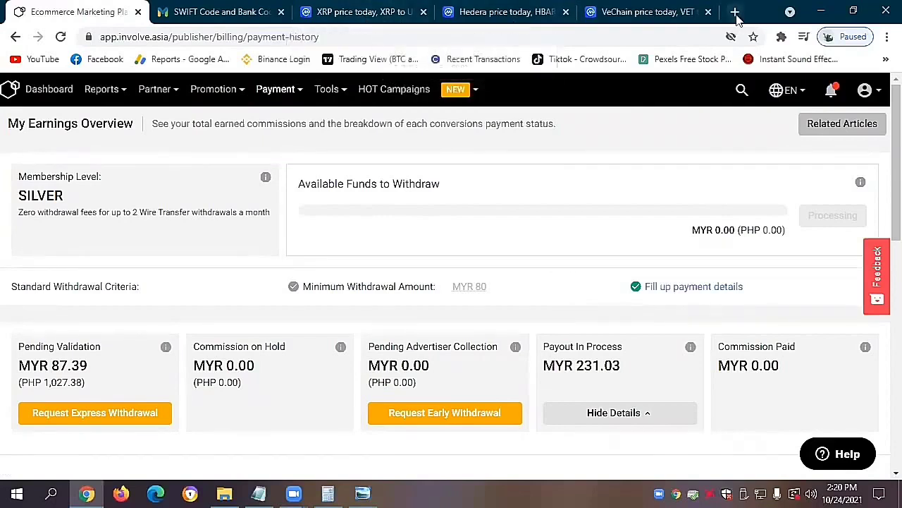
# Load the Binance login page in a new tab and sign in to YouTube with the Google account password.
pyautogui.click(736, 13)
pyautogui.click(279, 59)
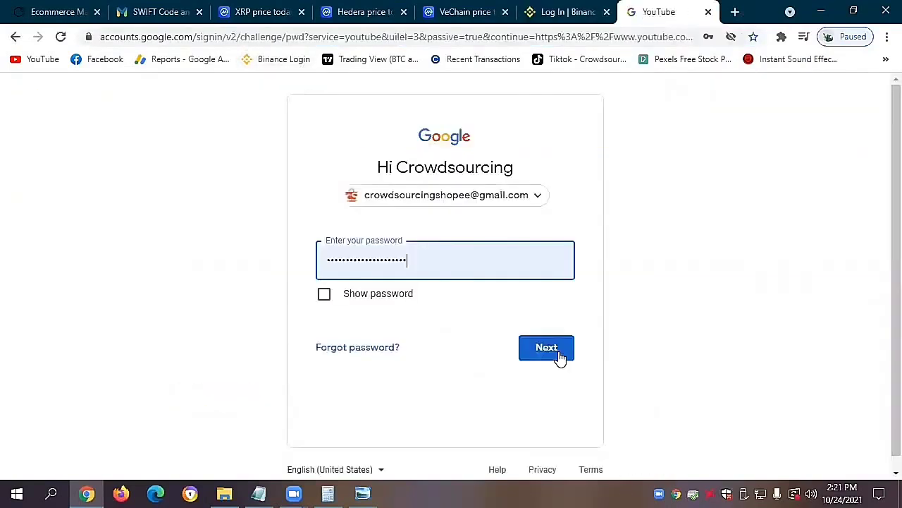
pyautogui.click(559, 356)
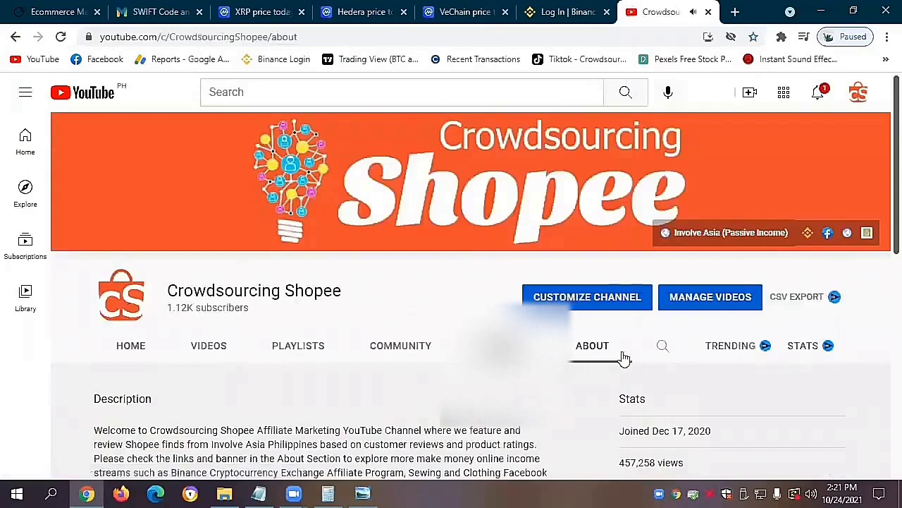
# View the Binance Crypto Exchange link from the YouTube channel's About page and close the registration page it opens.
pyautogui.scroll(-3, 599, 362)
pyautogui.click(532, 17)
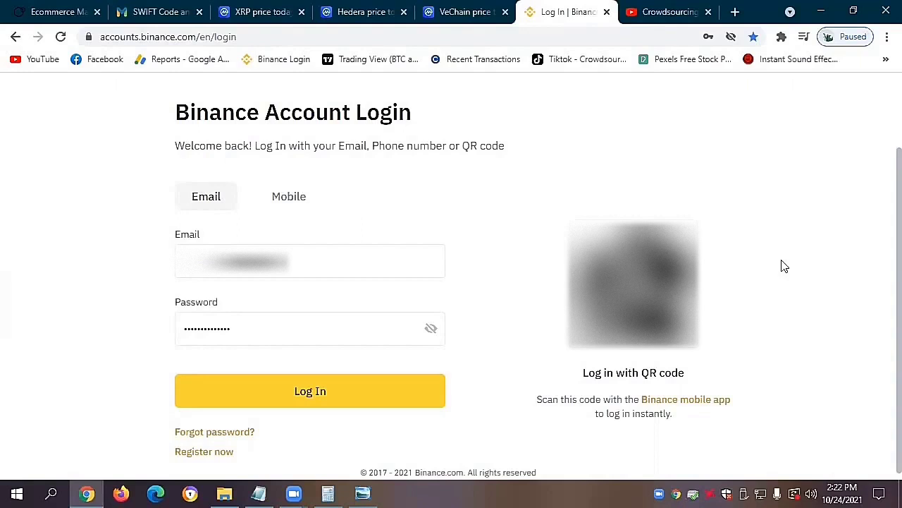
pyautogui.click(667, 12)
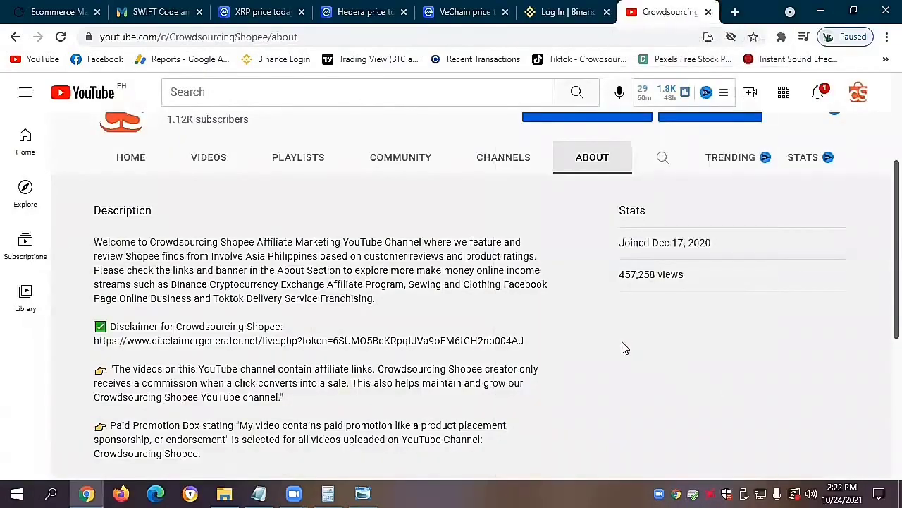
pyautogui.scroll(-5, 600, 365)
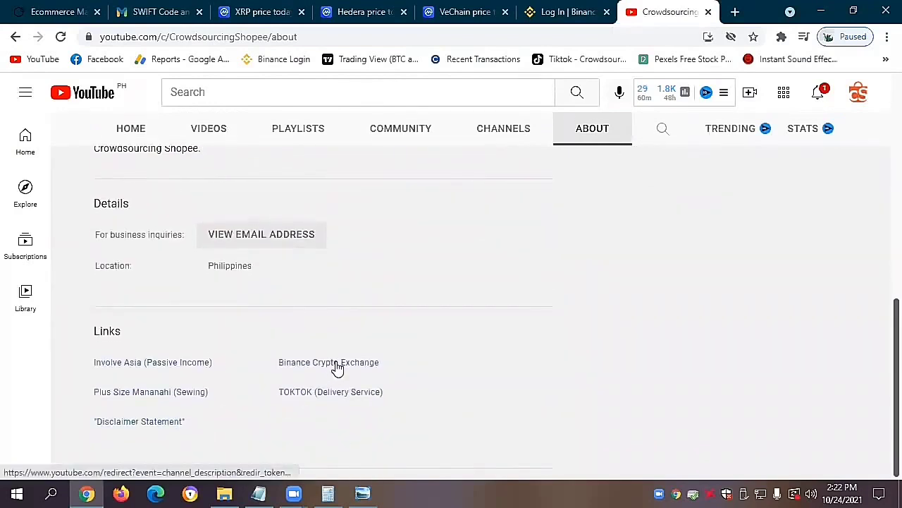
pyautogui.click(337, 367)
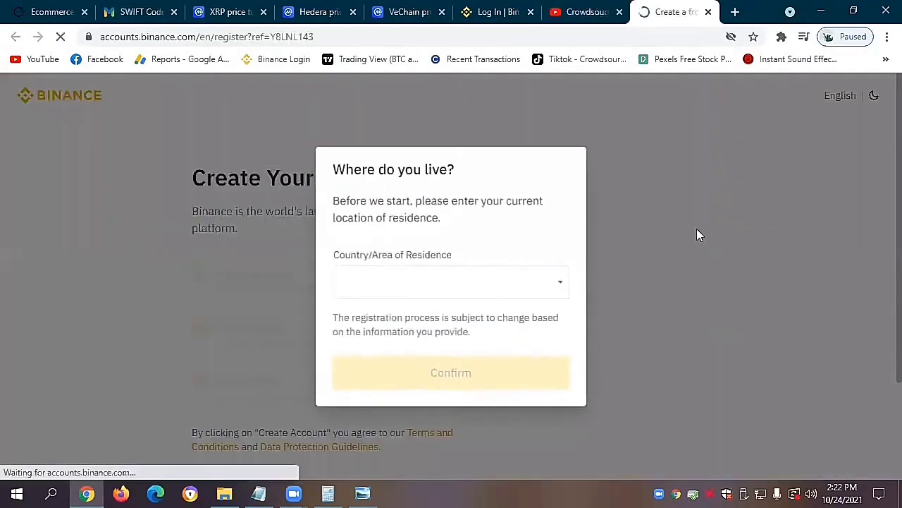
pyautogui.hotkey('ctrl', 'w')
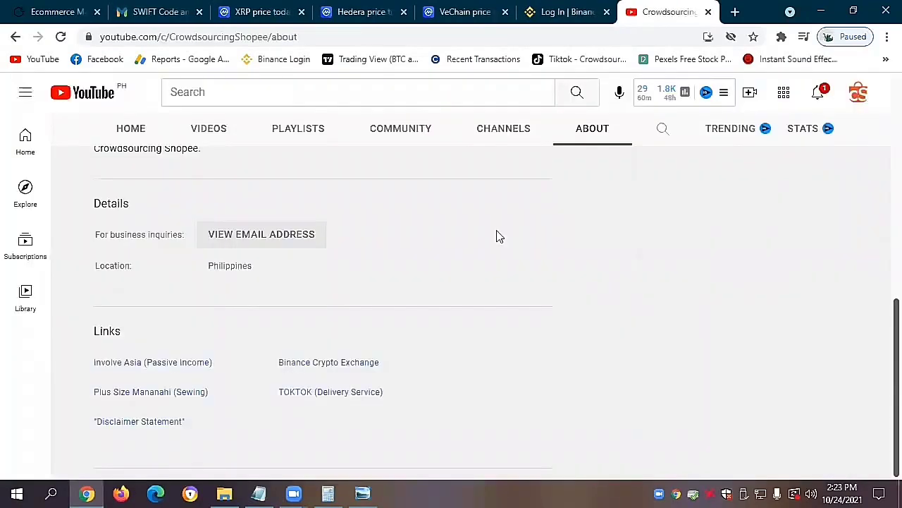
# Look at the XRP and Hedera price summaries on their CoinMarketCap pages.
pyautogui.click(265, 15)
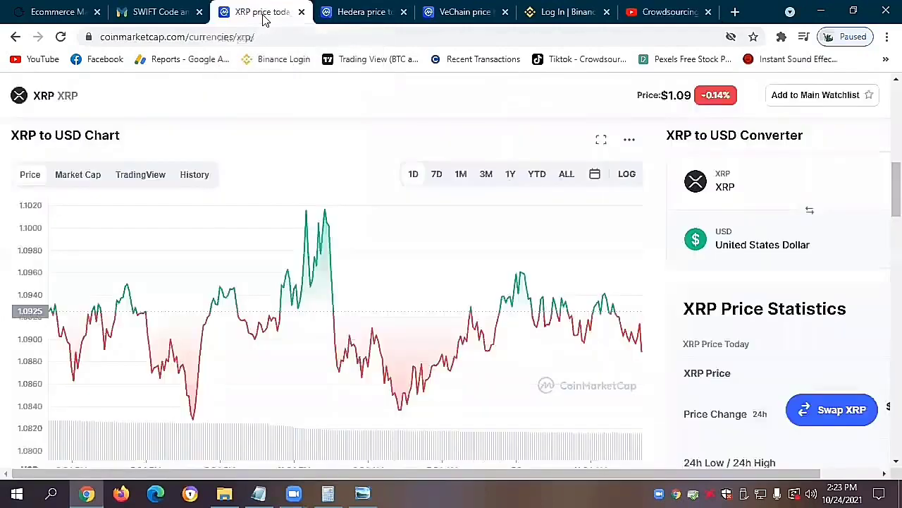
pyautogui.scroll(8, 358, 169)
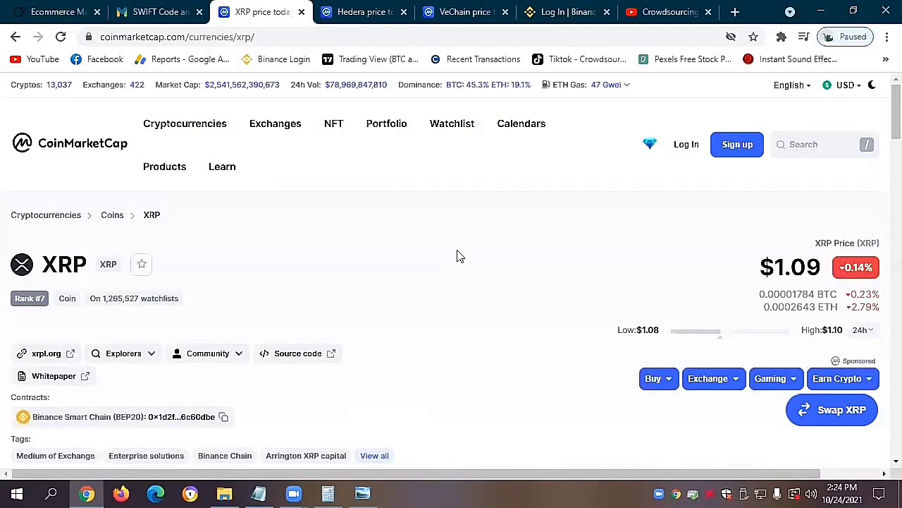
pyautogui.click(374, 12)
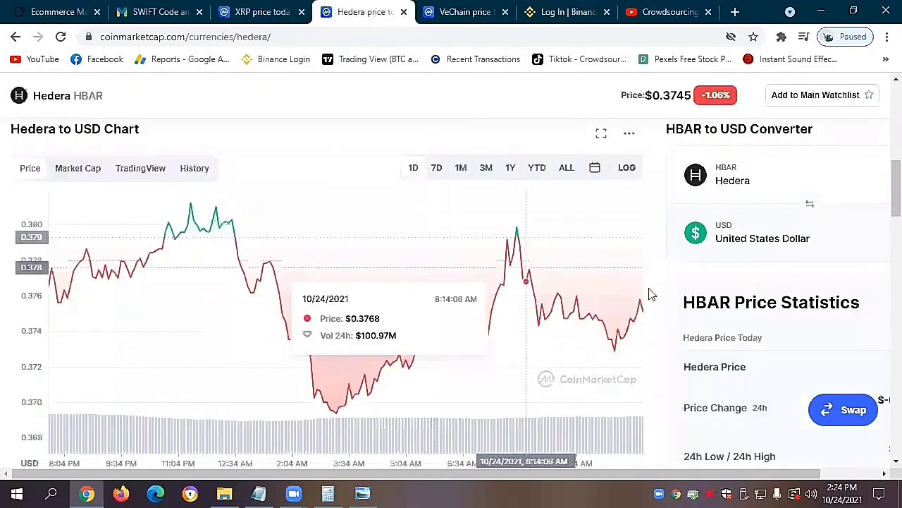
pyautogui.scroll(4, 882, 205)
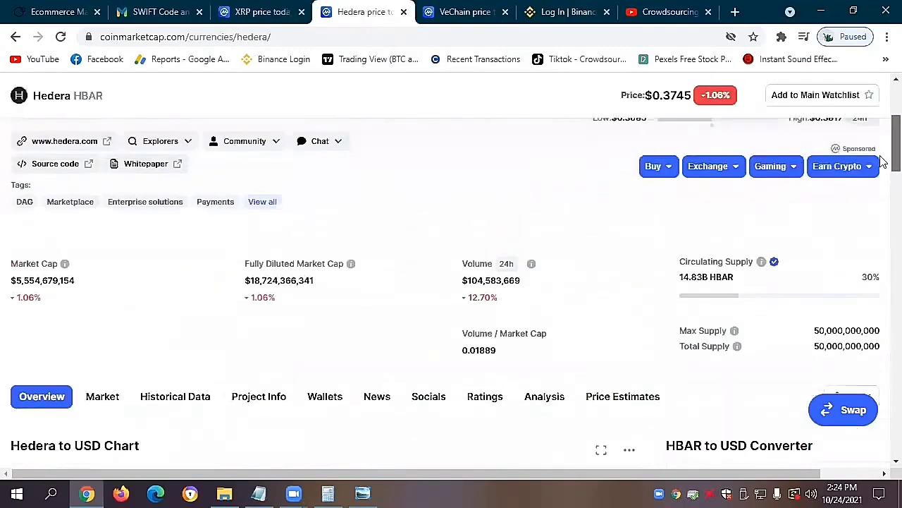
pyautogui.scroll(-2, 883, 187)
pyautogui.scroll(5, 882, 177)
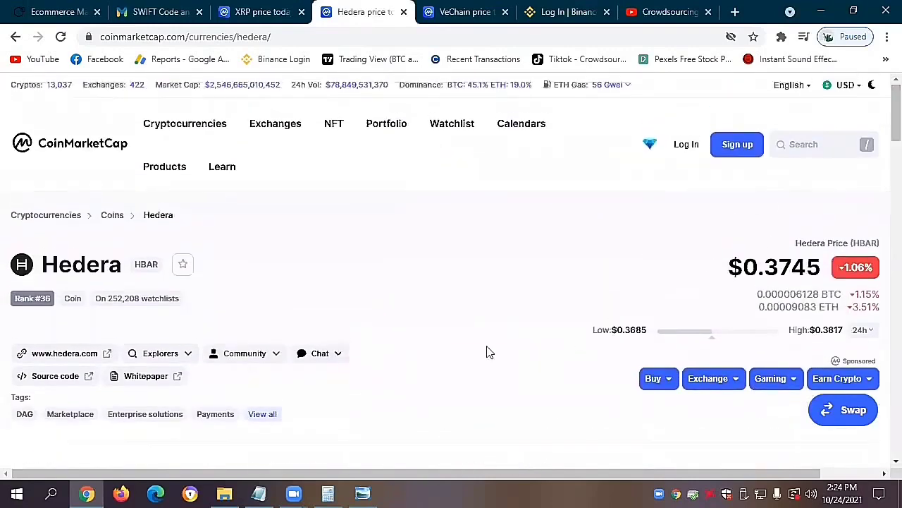
# Examine the VeChain price on CoinMarketCap, highlighting it, and go back to the XRP price page.
pyautogui.click(445, 12)
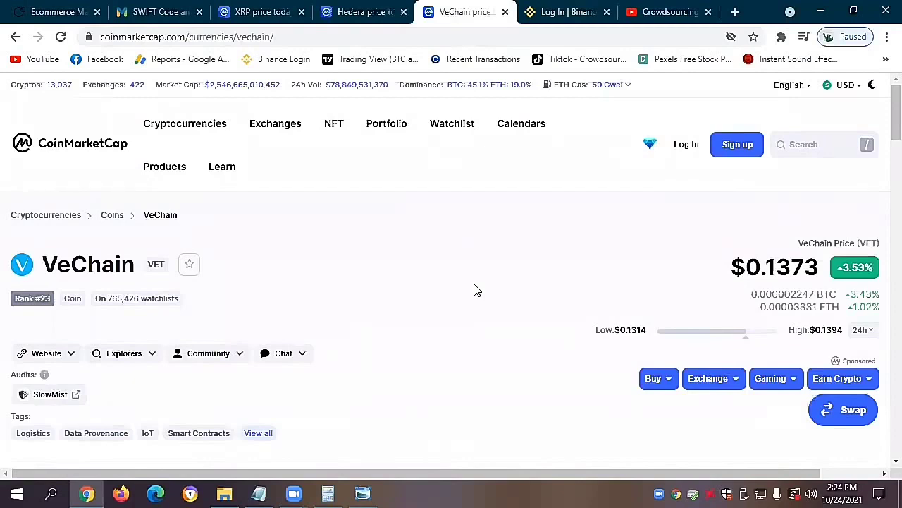
pyautogui.moveTo(748, 266); pyautogui.dragTo(818, 265)
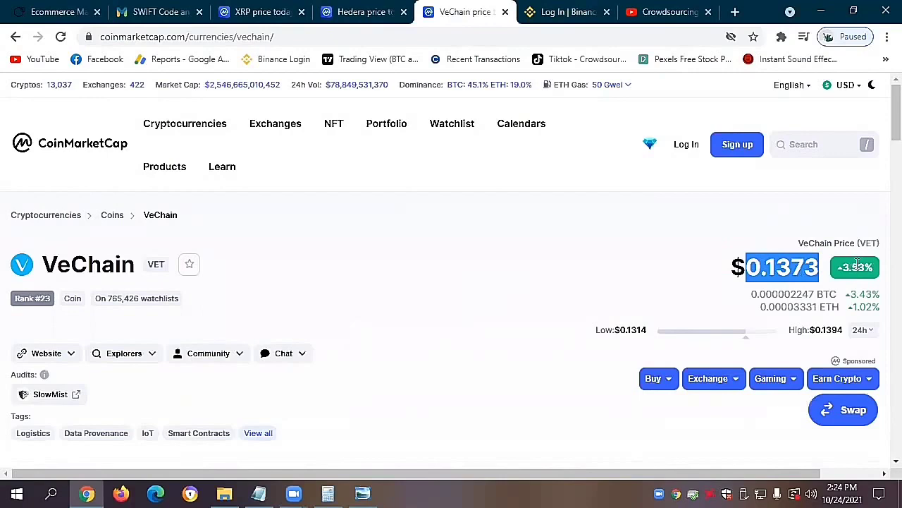
pyautogui.click(372, 15)
pyautogui.click(261, 17)
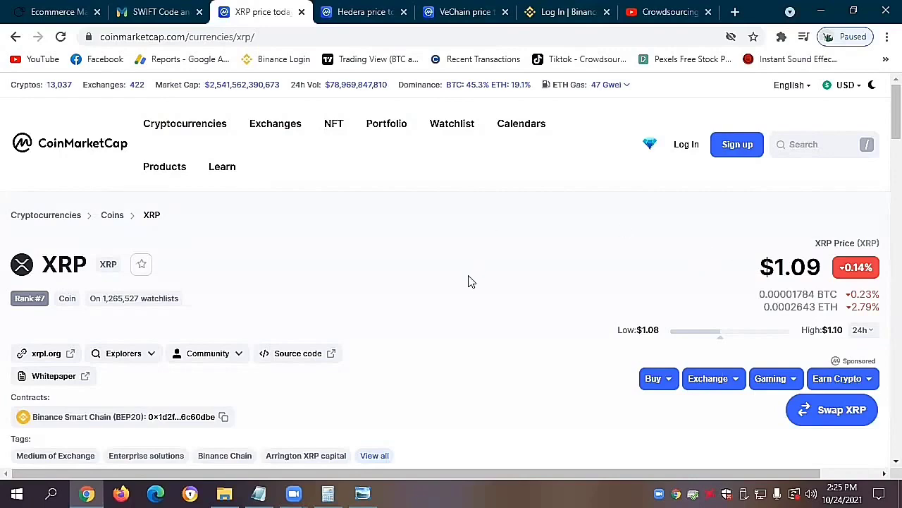
# Revisit the Involve Asia earnings overview and open the Plus Size Mananahi (Sewing) link from the YouTube channel's About page.
pyautogui.click(60, 12)
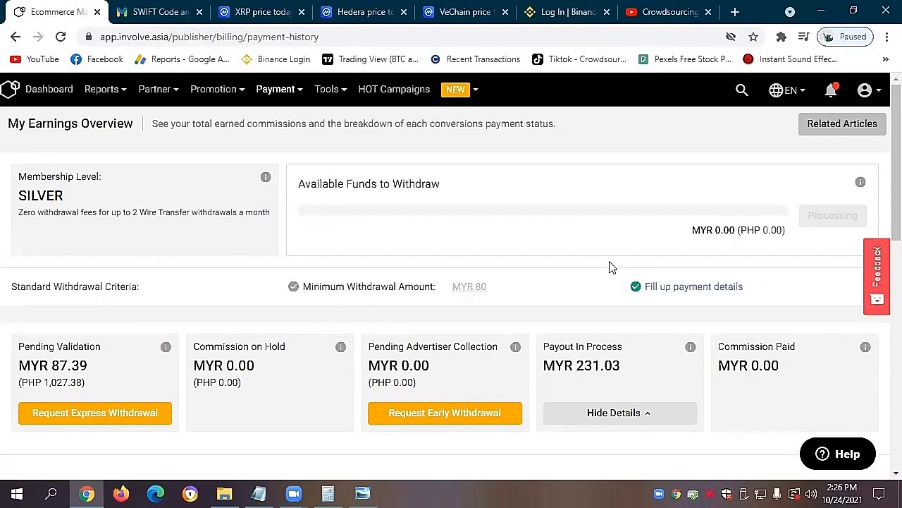
pyautogui.click(668, 11)
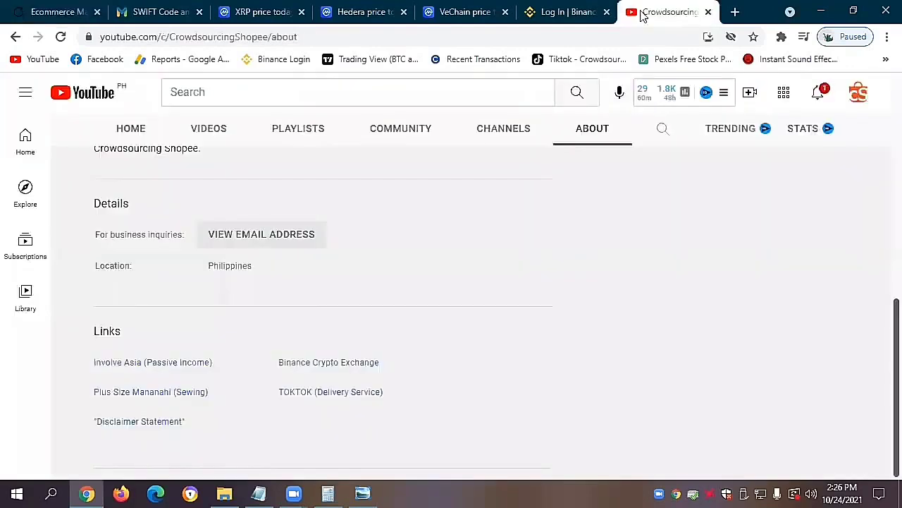
pyautogui.scroll(10, 423, 226)
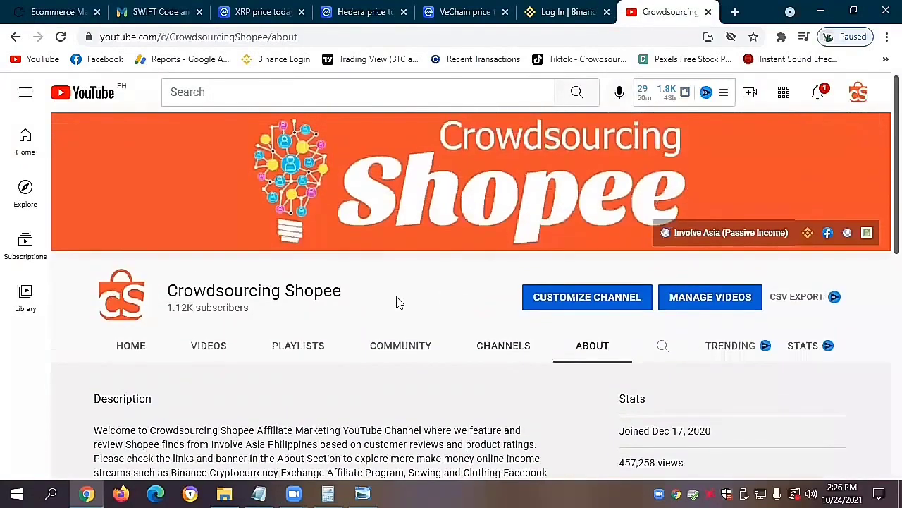
pyautogui.scroll(-2, 399, 305)
pyautogui.scroll(-9, 627, 397)
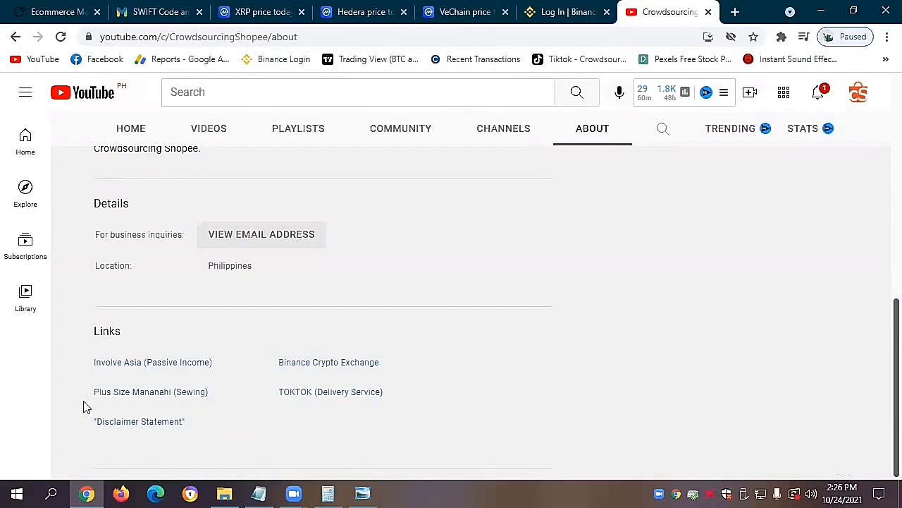
pyautogui.click(126, 399)
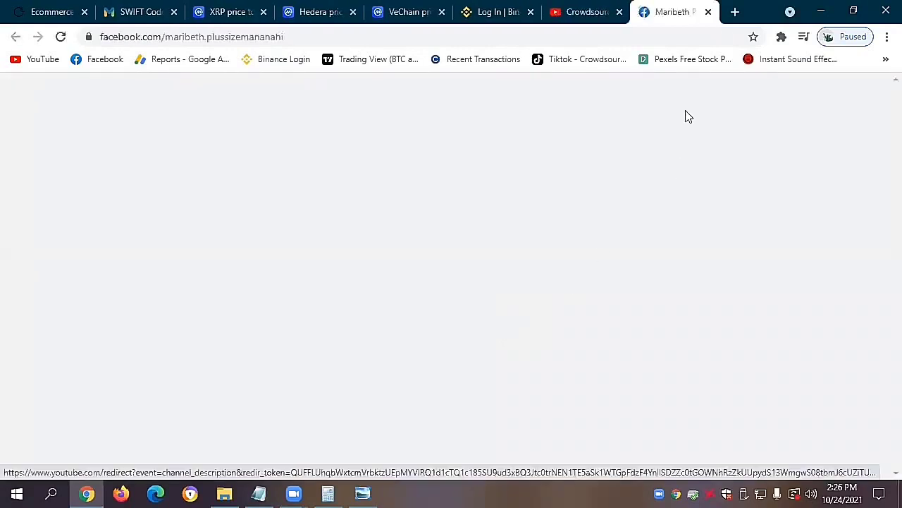
# Browse the sewing business's Facebook profile, highlighting its name, and find the Photos section.
pyautogui.scroll(-2, 397, 349)
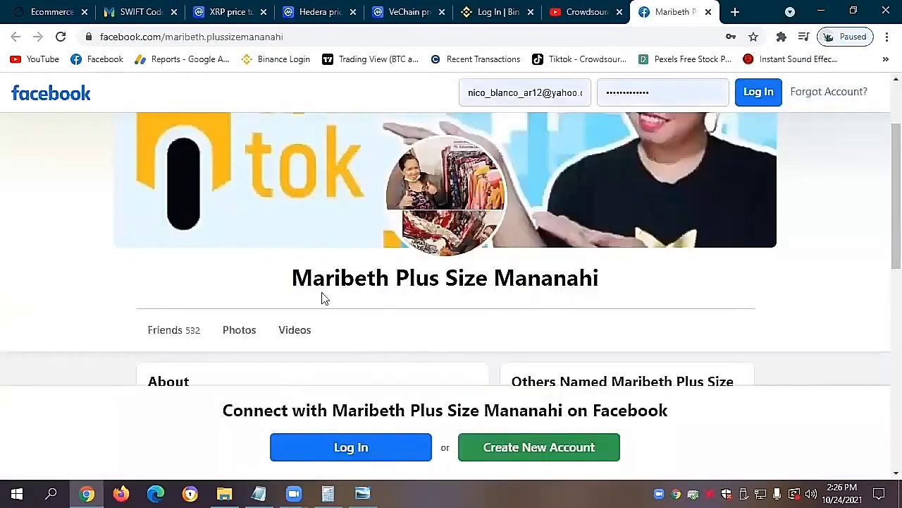
pyautogui.moveTo(296, 280); pyautogui.dragTo(641, 284)
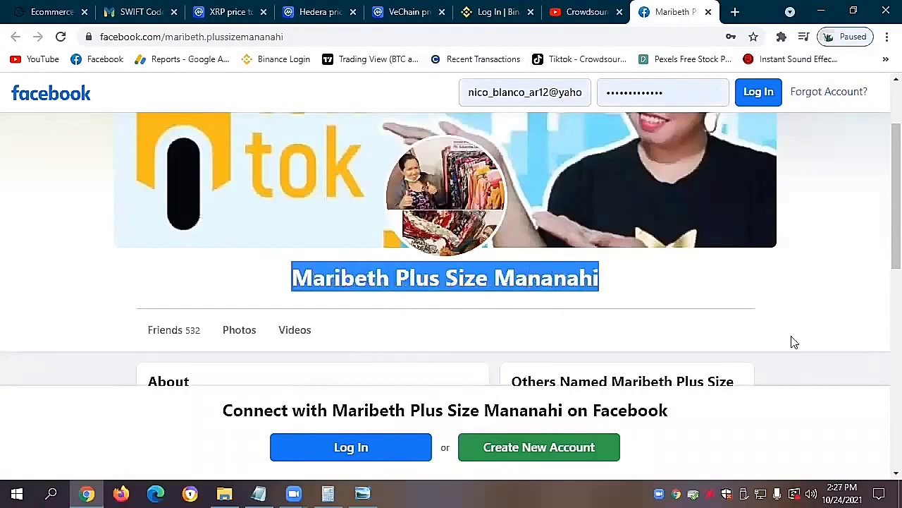
pyautogui.scroll(-1, 818, 353)
pyautogui.scroll(1, 817, 353)
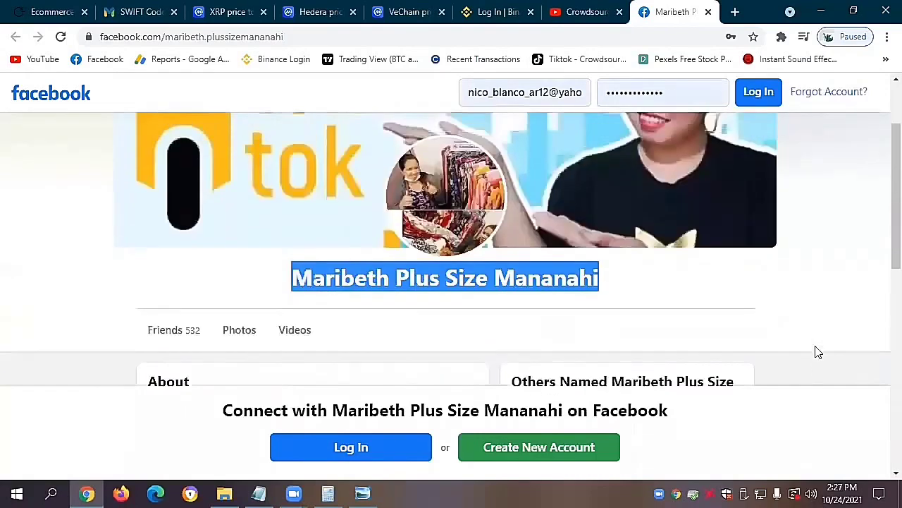
pyautogui.scroll(-5, 818, 353)
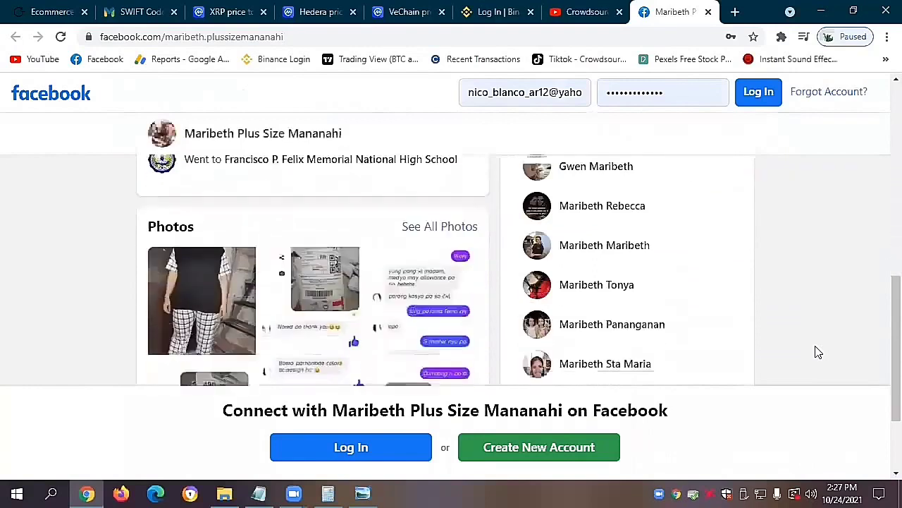
pyautogui.scroll(1, 817, 352)
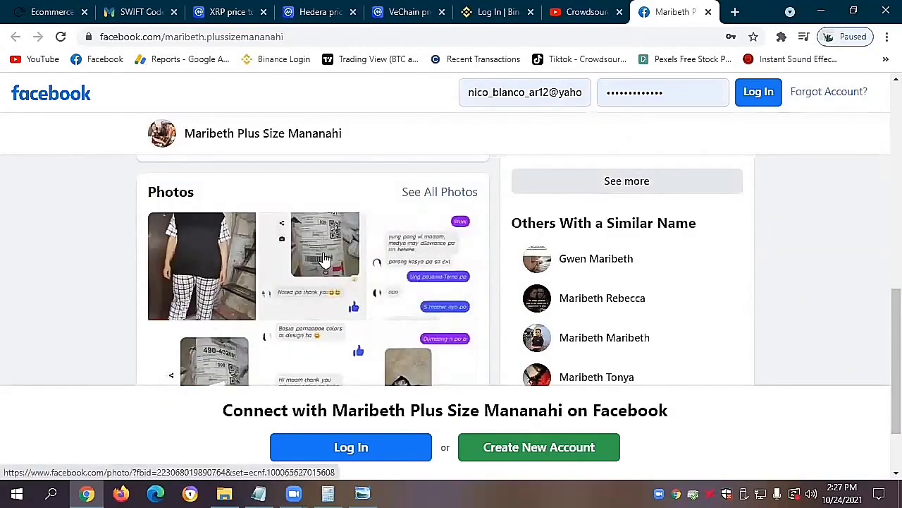
# Open the parcel photo on the Facebook profile and look through the customer feedback screenshots that follow it.
pyautogui.click(325, 260)
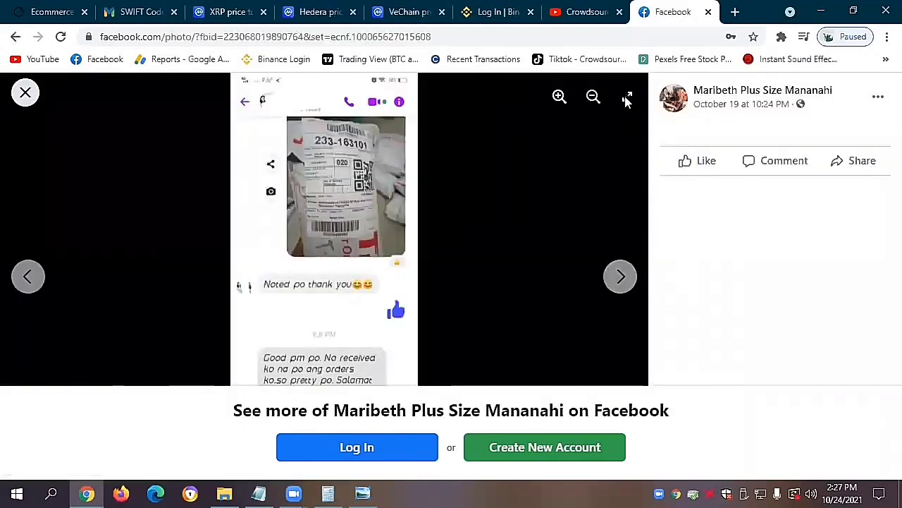
pyautogui.click(624, 284)
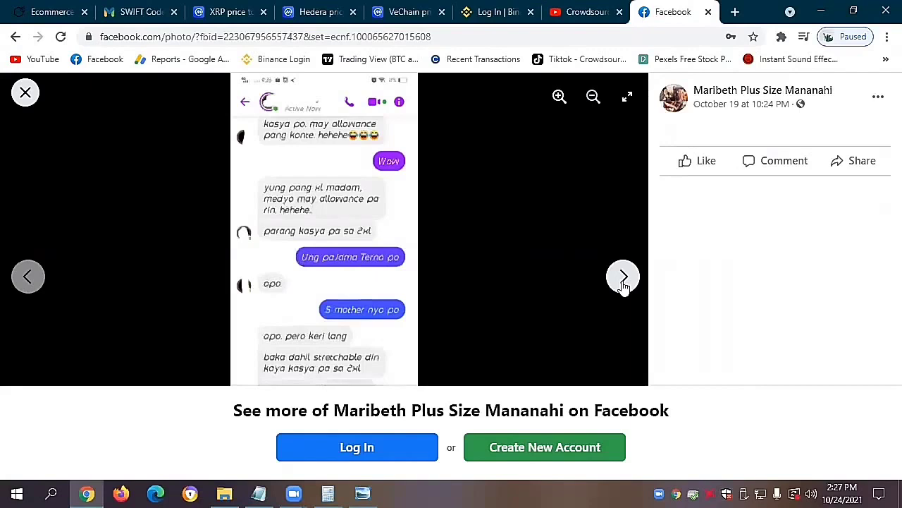
pyautogui.click(624, 283)
pyautogui.click(624, 284)
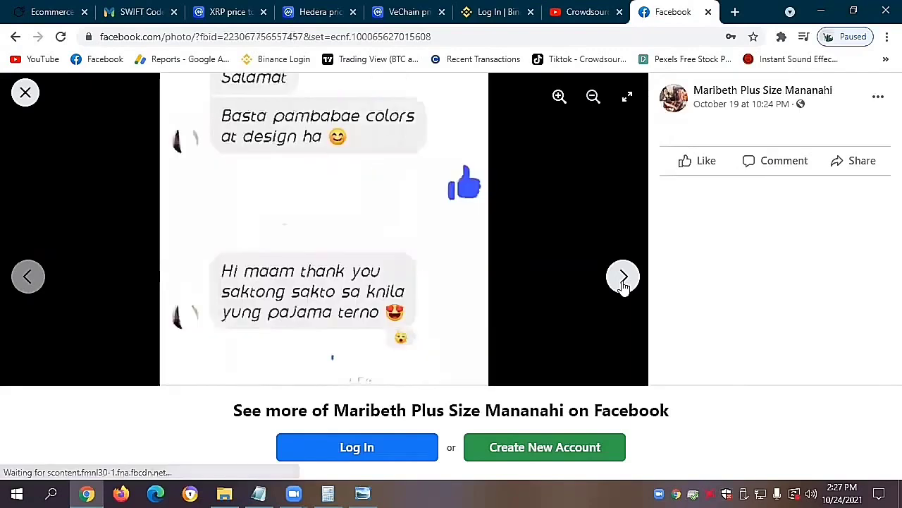
pyautogui.click(623, 283)
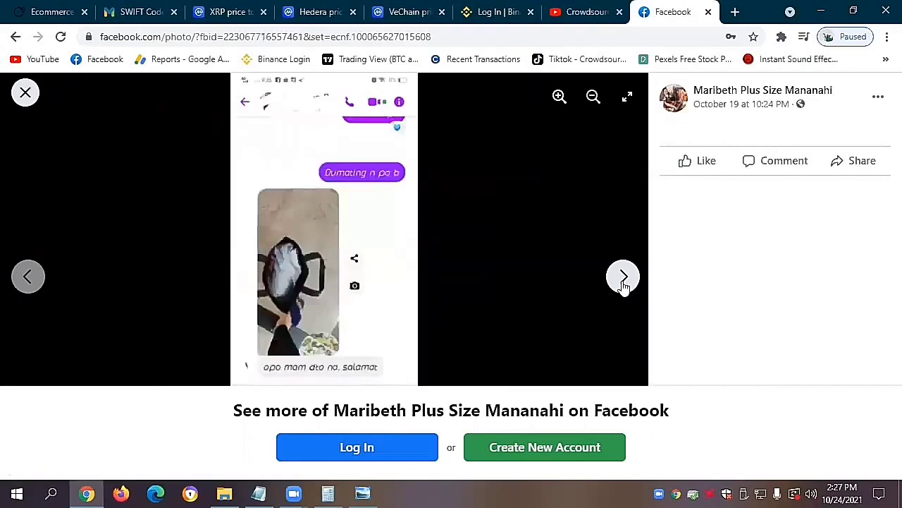
pyautogui.click(624, 283)
pyautogui.click(624, 283)
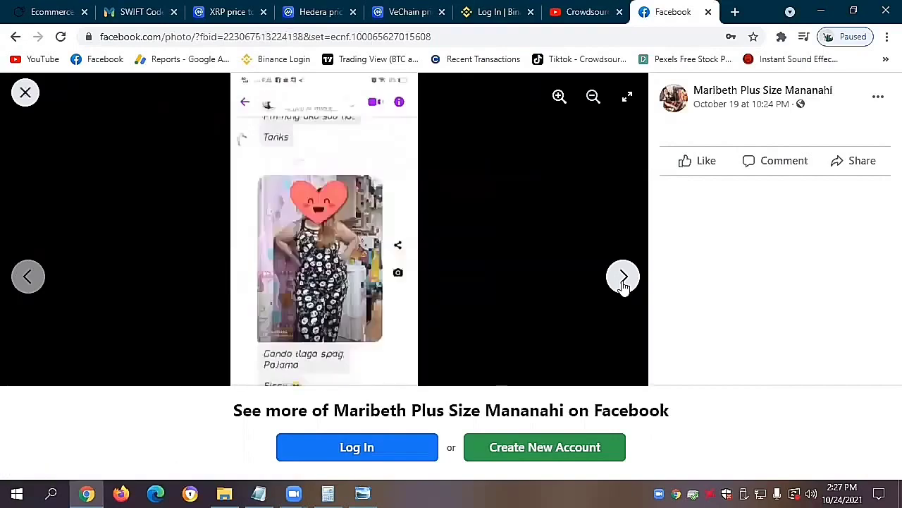
# View the next customer feedback photo, then return to YouTube and search for the sewing business owner's name using the recent search suggestion.
pyautogui.click(624, 284)
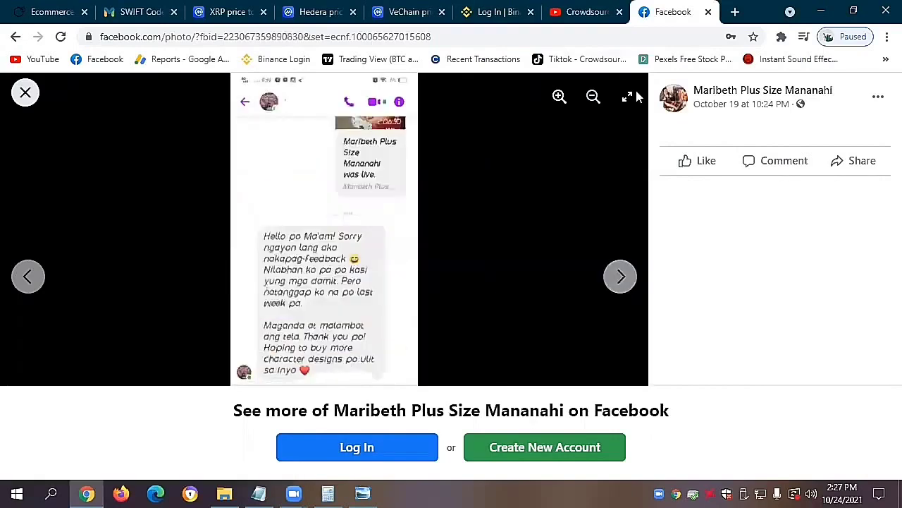
pyautogui.click(597, 12)
pyautogui.scroll(2, 408, 152)
pyautogui.scroll(10, 408, 151)
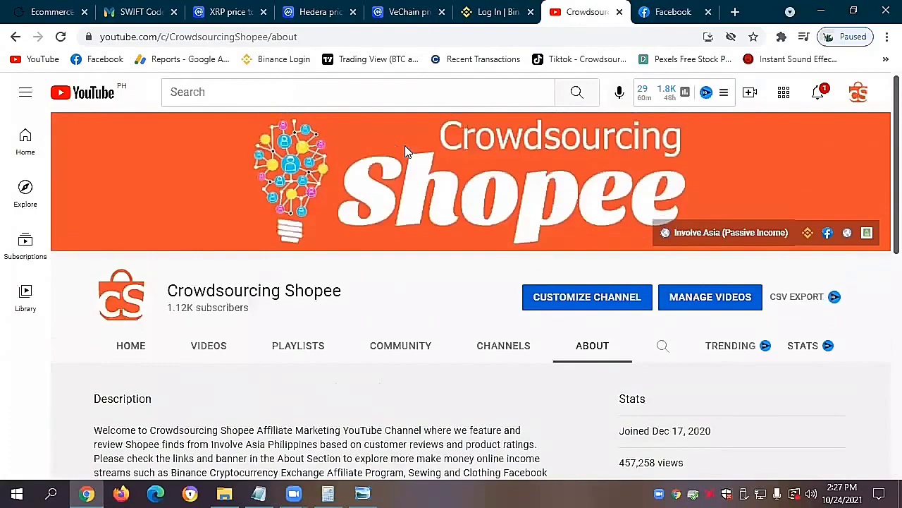
pyautogui.click(301, 91)
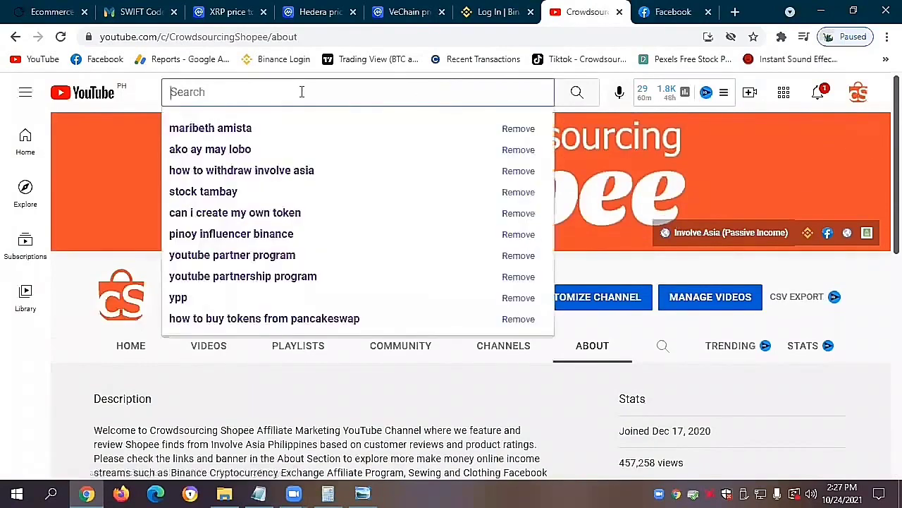
pyautogui.click(261, 129)
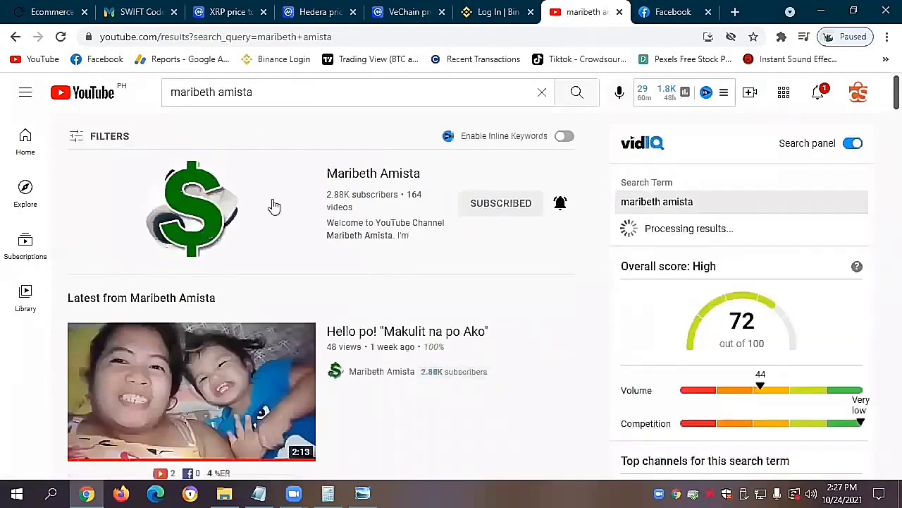
# Open the sewing business owner's YouTube channel from the search results and show its uploaded videos.
pyautogui.click(368, 185)
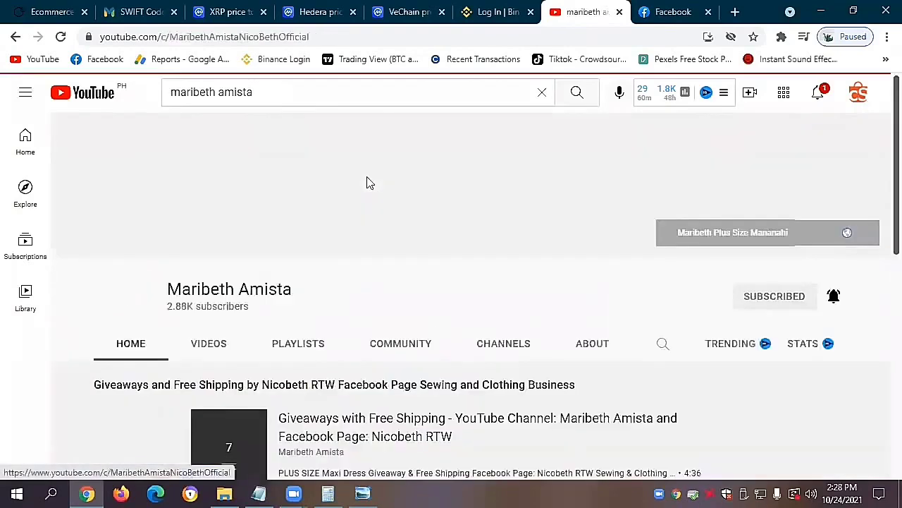
pyautogui.scroll(-2, 202, 302)
pyautogui.click(212, 248)
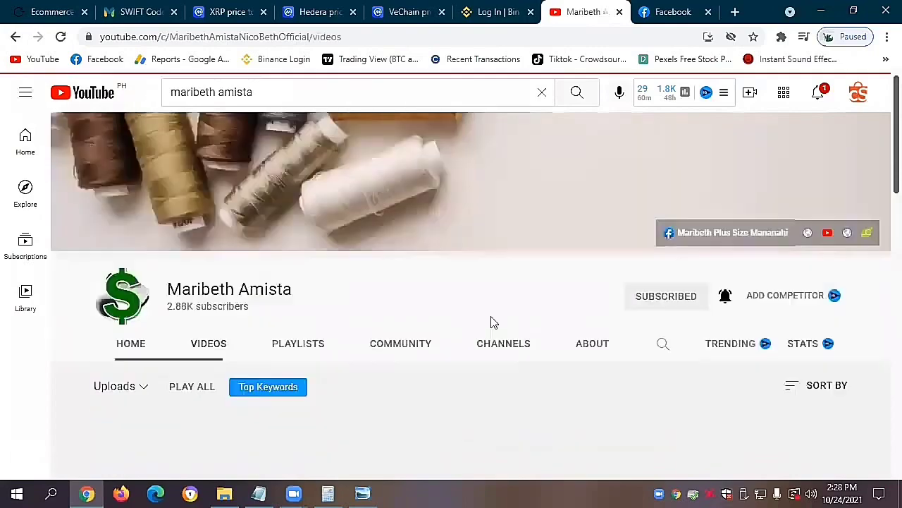
# Examine the channel's uploaded videos from the newest down to the early sewing, baby and YouTube vlogs, and return to the channel header.
pyautogui.scroll(-3, 573, 368)
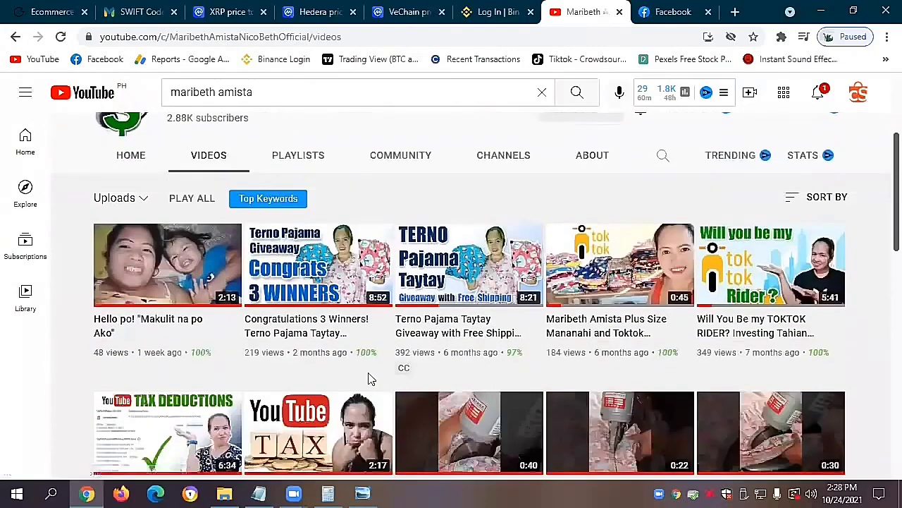
pyautogui.scroll(-1, 700, 377)
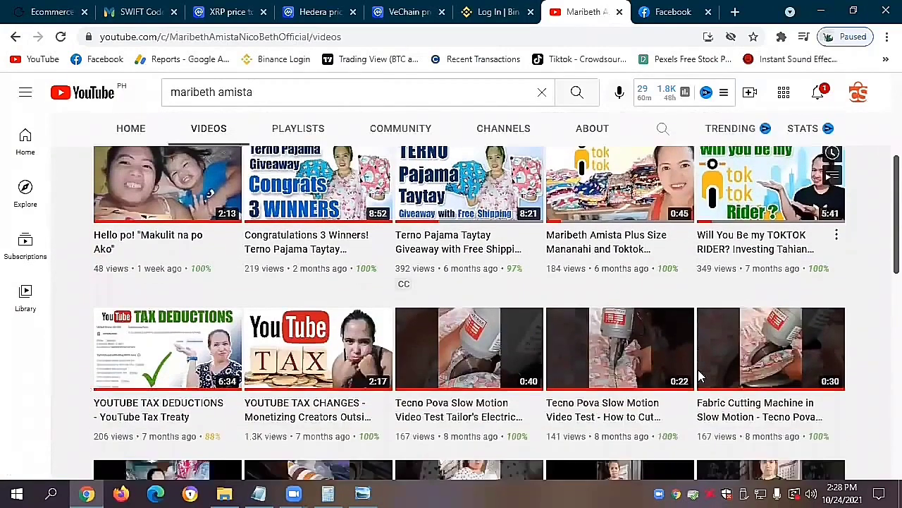
pyautogui.scroll(-2, 700, 377)
pyautogui.scroll(1, 698, 375)
pyautogui.scroll(-1, 695, 372)
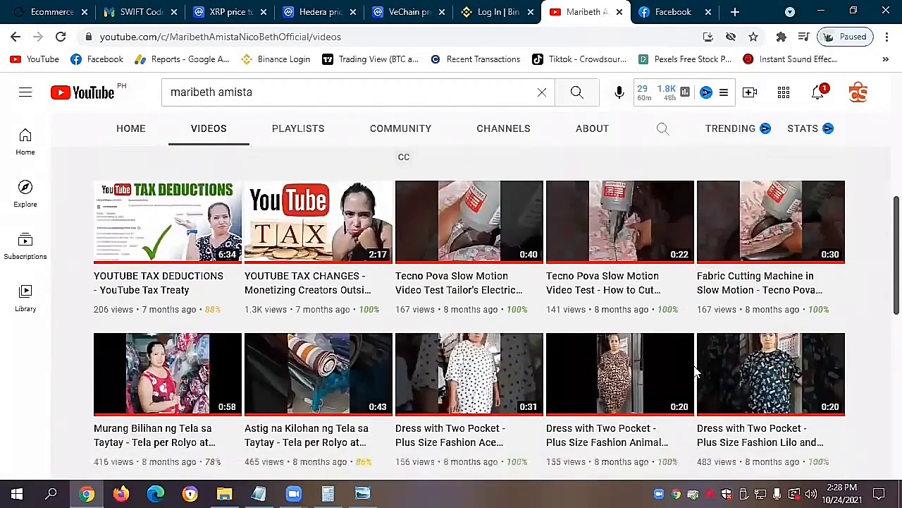
pyautogui.scroll(-8, 694, 373)
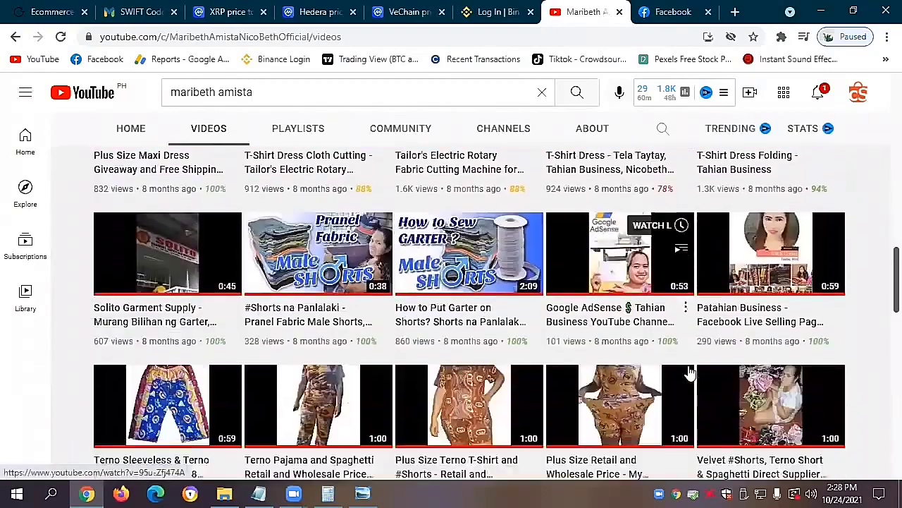
pyautogui.scroll(-10, 690, 373)
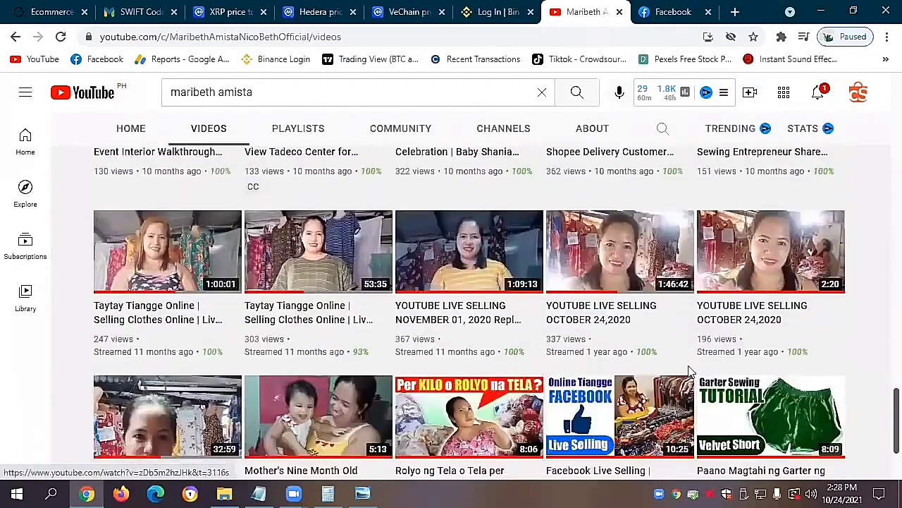
pyautogui.scroll(-5, 690, 373)
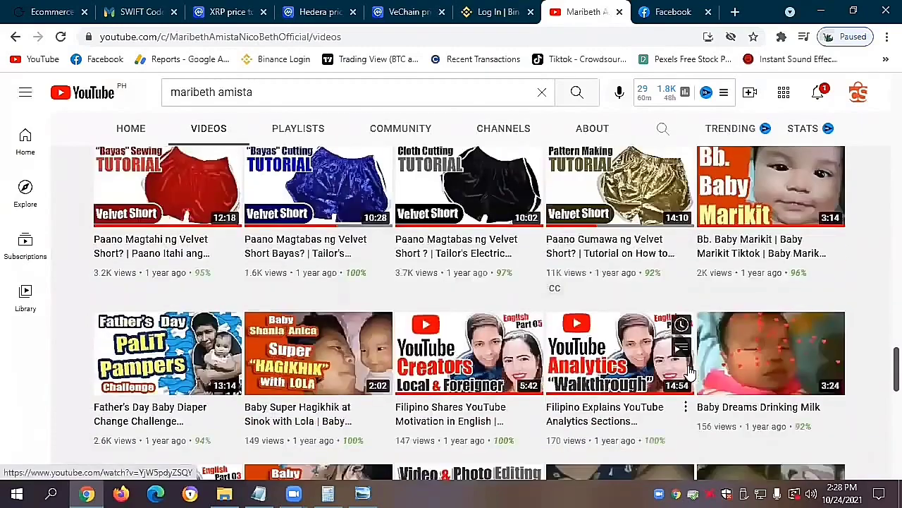
pyautogui.scroll(-7, 658, 366)
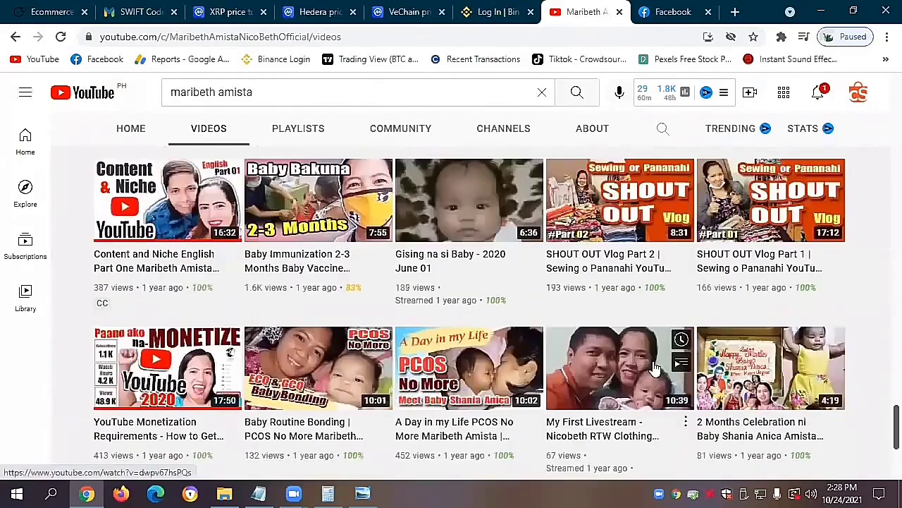
pyautogui.scroll(-3, 655, 367)
pyautogui.scroll(2, 655, 367)
pyautogui.scroll(3, 655, 367)
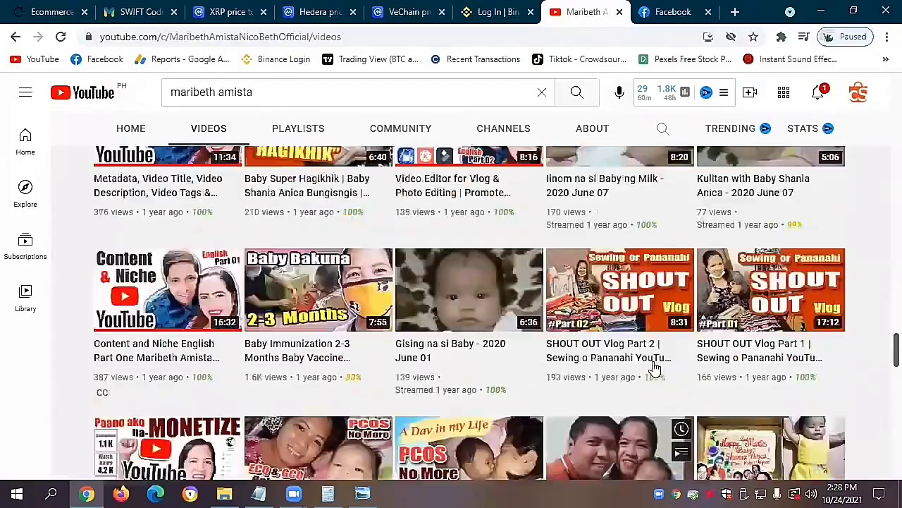
pyautogui.scroll(20, 655, 367)
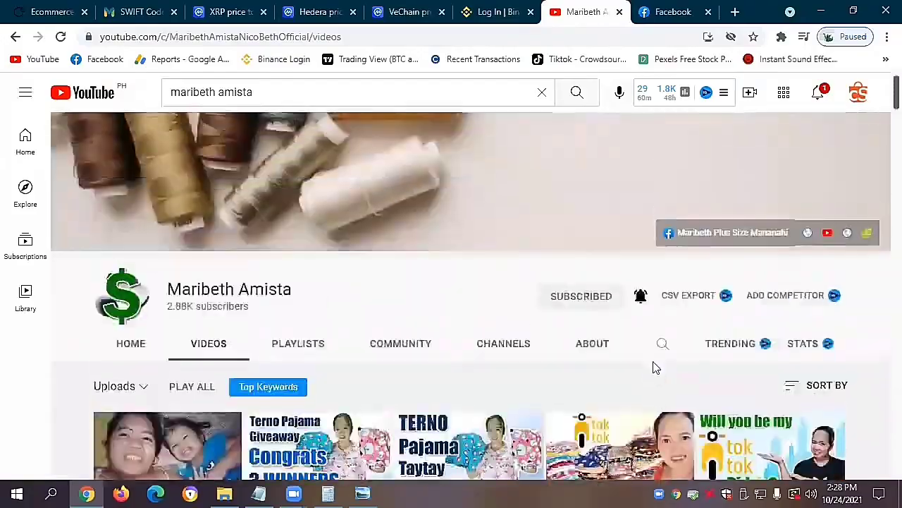